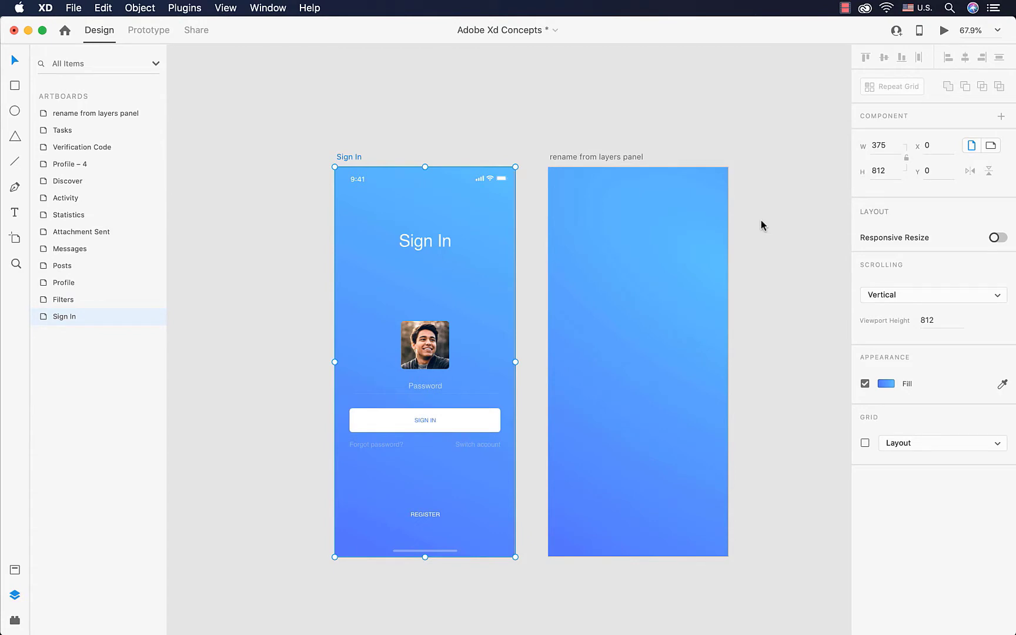
Enable the Layout grid on Sign In (4 columns, 10 gutter, 68 width) and preview the design.
left_click(955, 445)
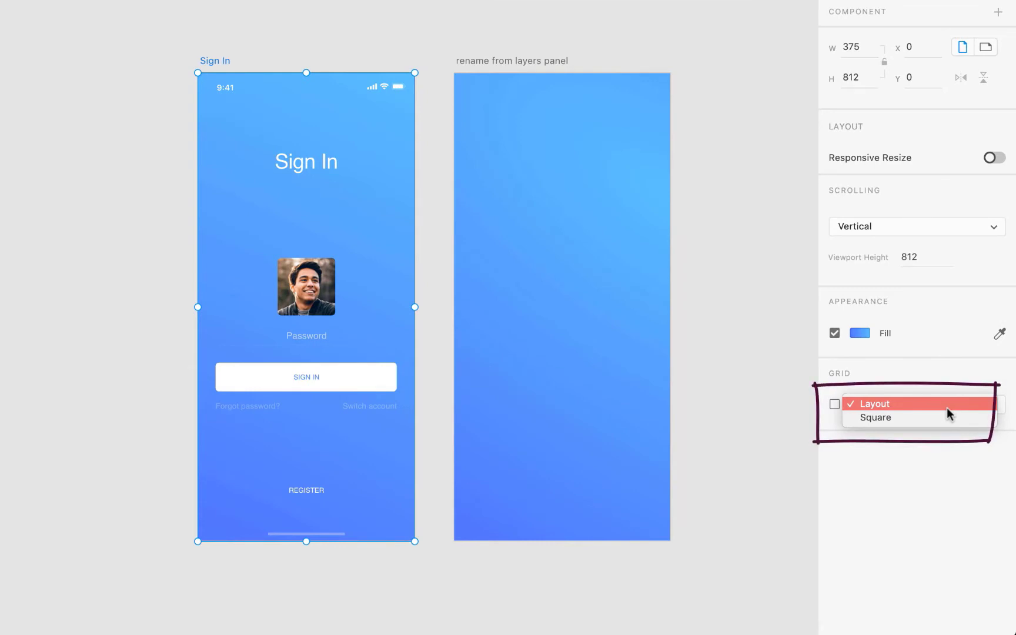
left_click(948, 403)
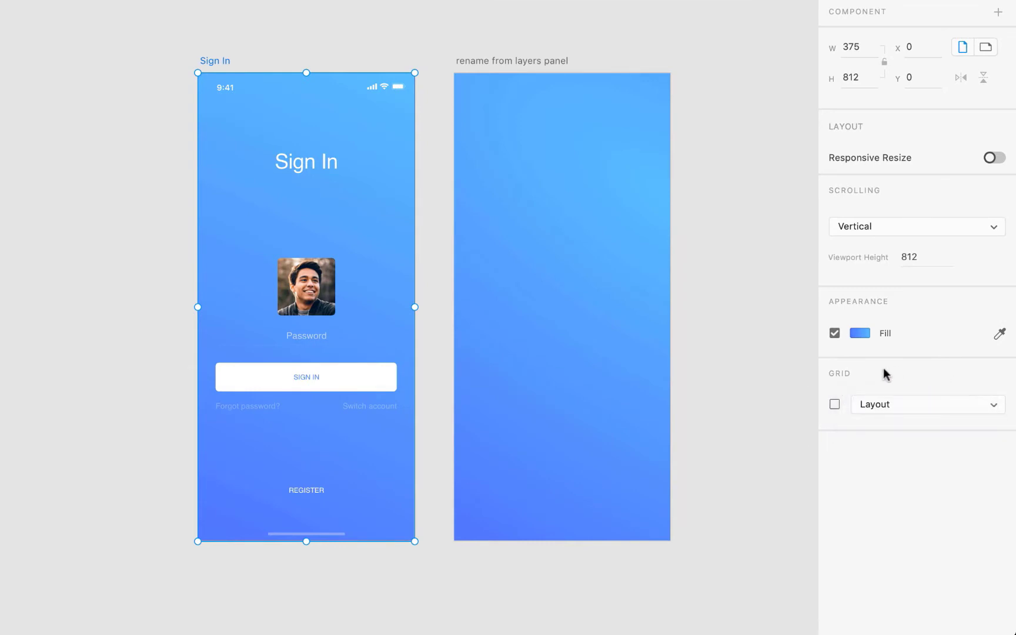
left_click(834, 404)
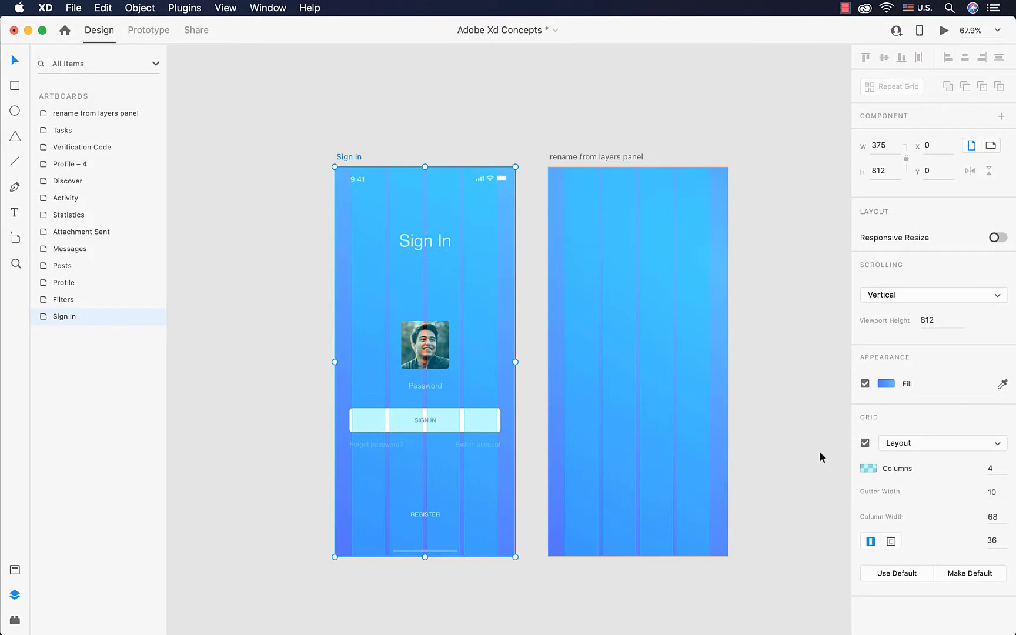
left_click(944, 31)
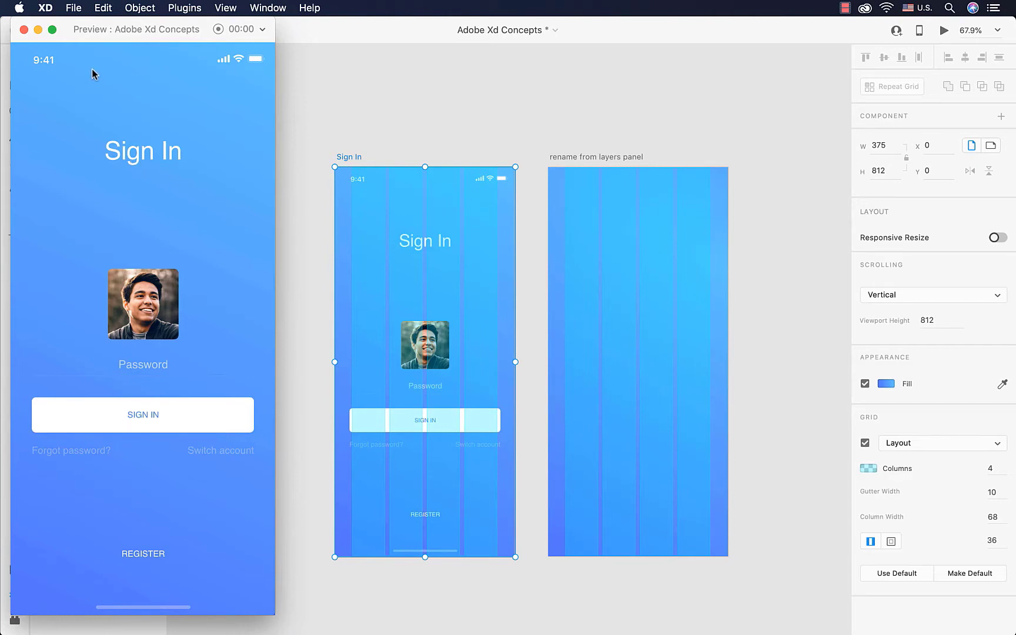
left_click(24, 30)
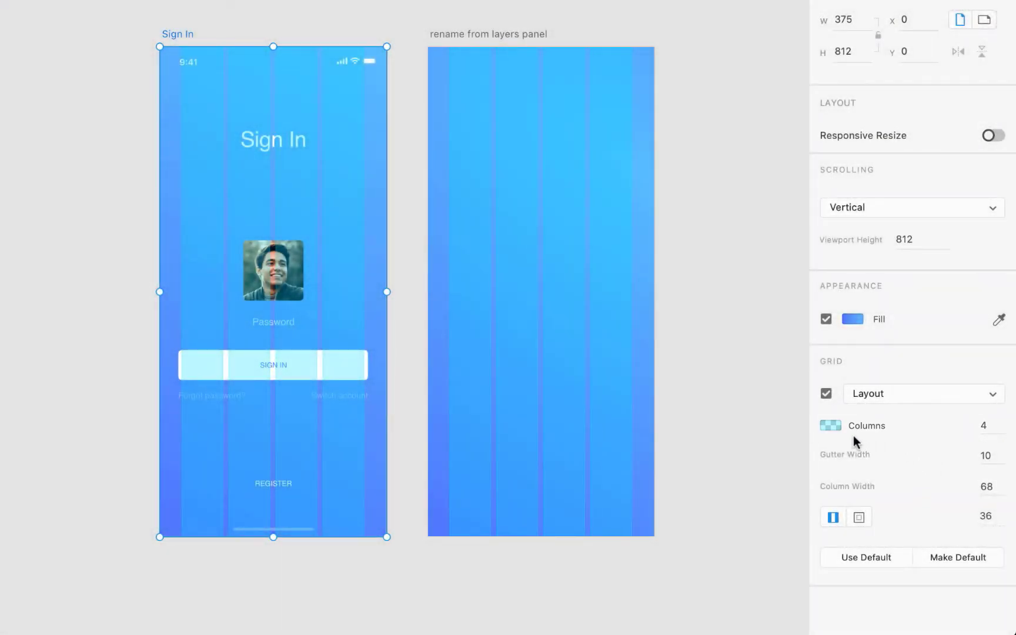
Recolour the Sign In grid columns from light cyan to dark grey-teal with the Columns swatch.
left_click(839, 425)
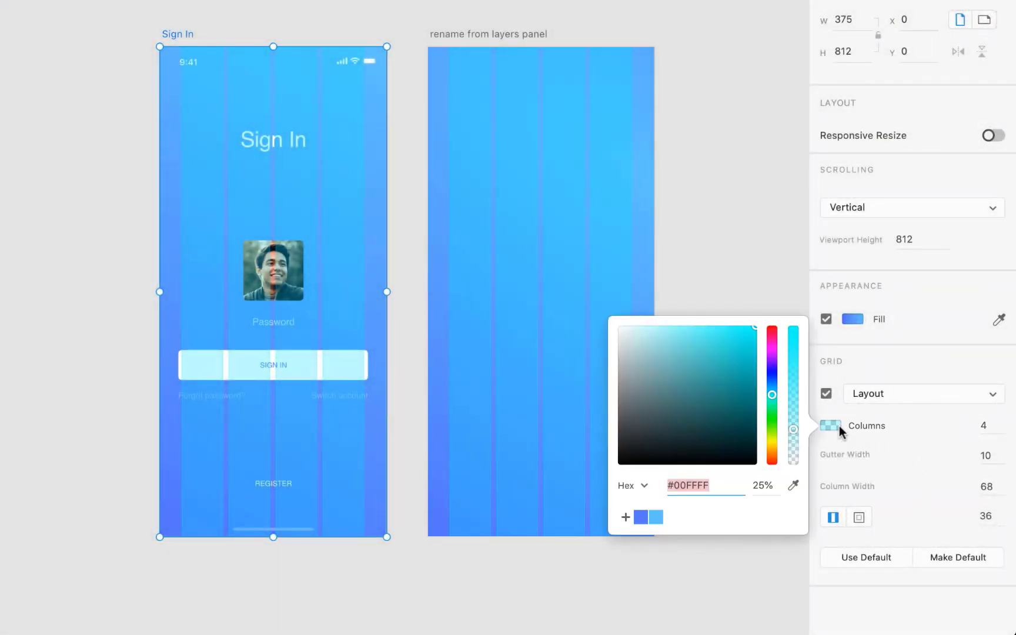
left_click_drag(750, 413, 698, 429)
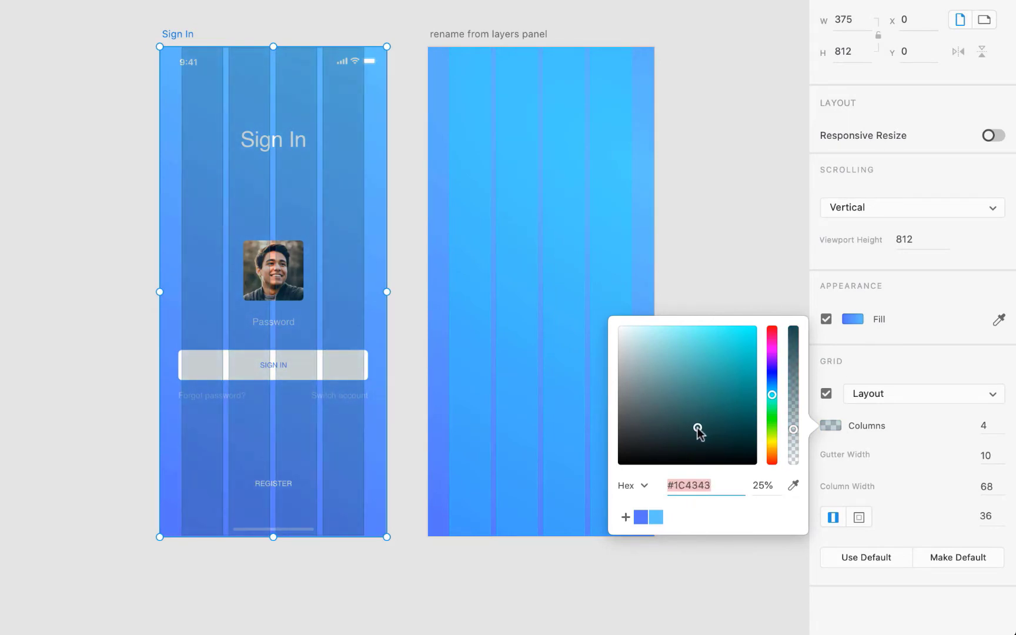
left_click(939, 453)
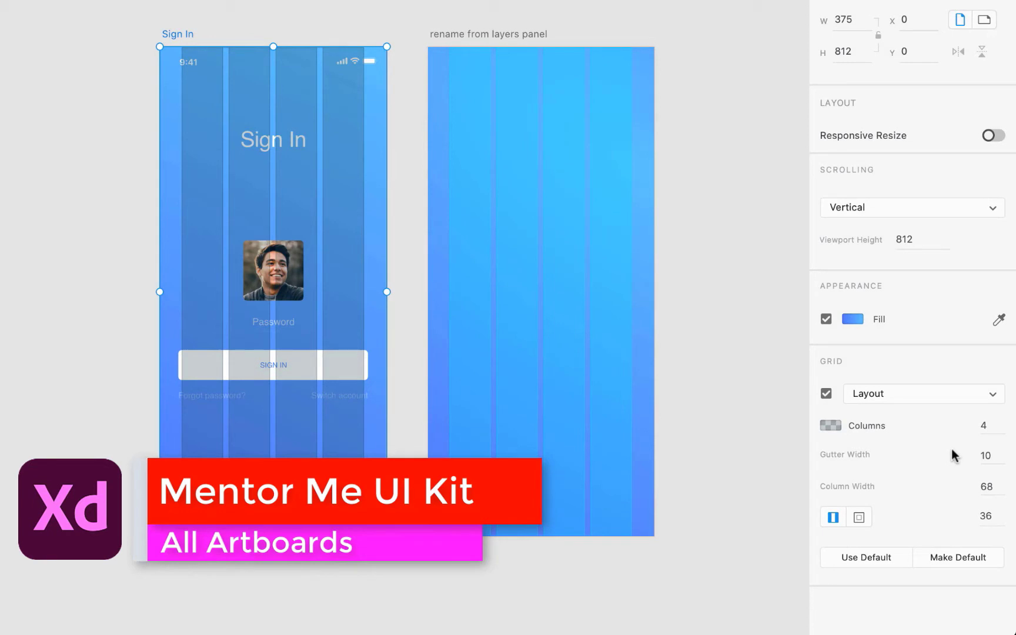
Set the Sign In grid to 3 columns, 30 margins and 9 gutter, giving 99 px columns.
left_click(995, 427)
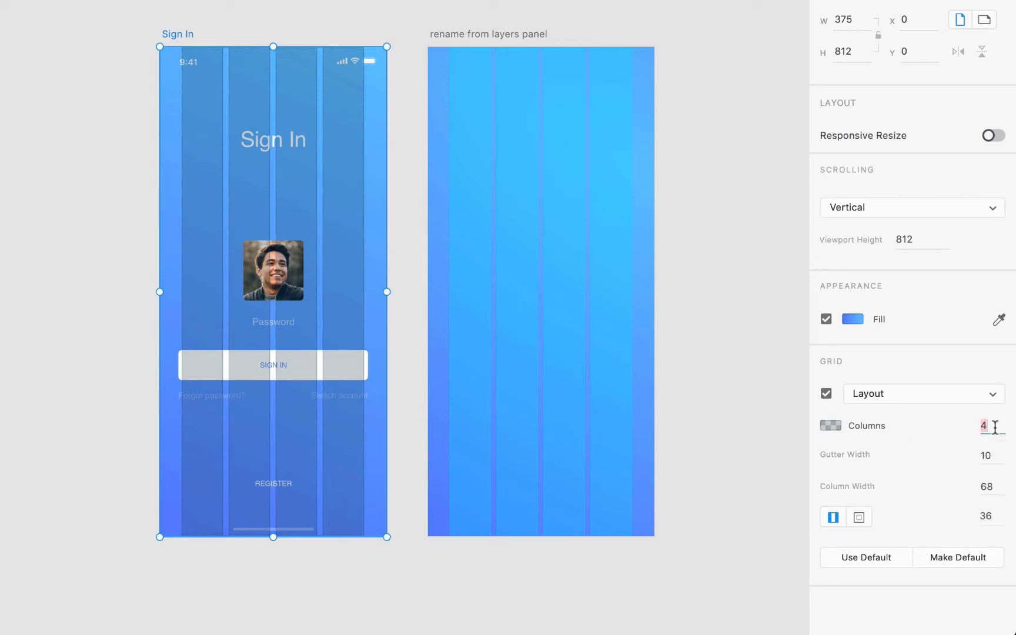
key("Down")
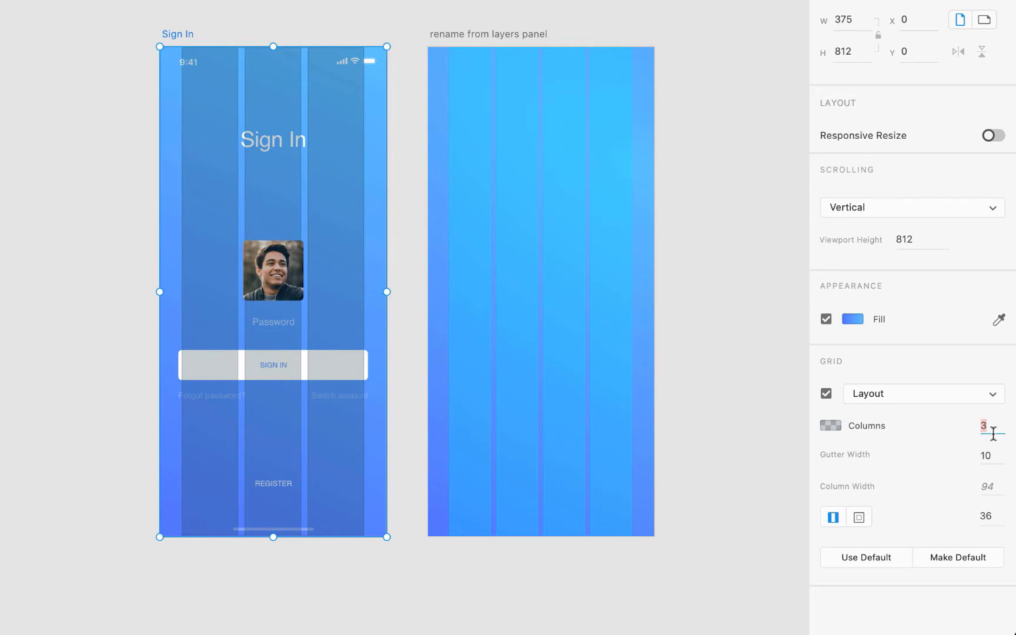
left_click(994, 520)
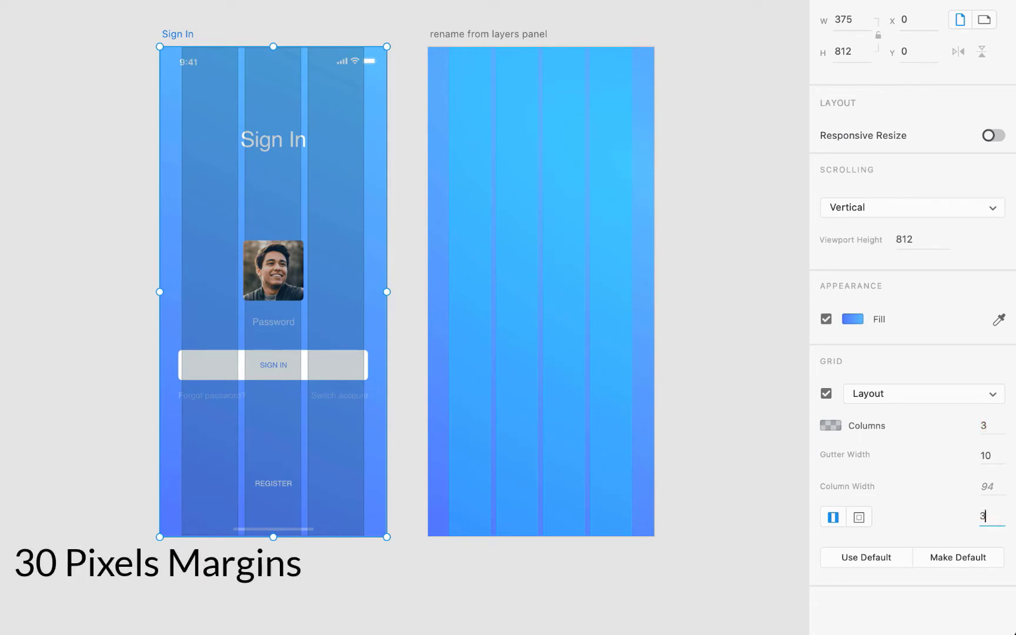
type("30")
key("Return")
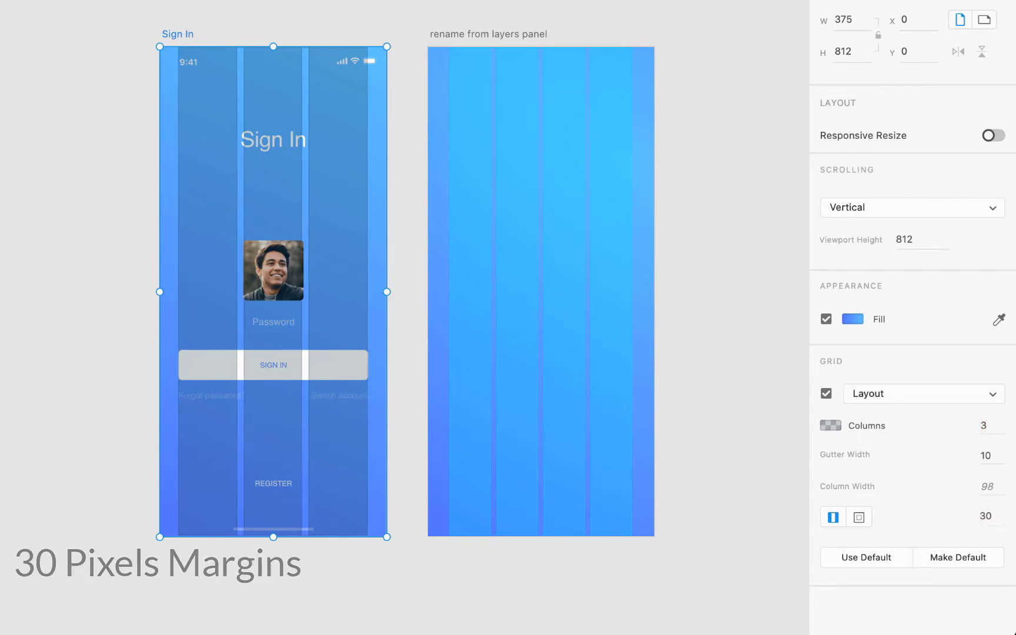
left_click(988, 454)
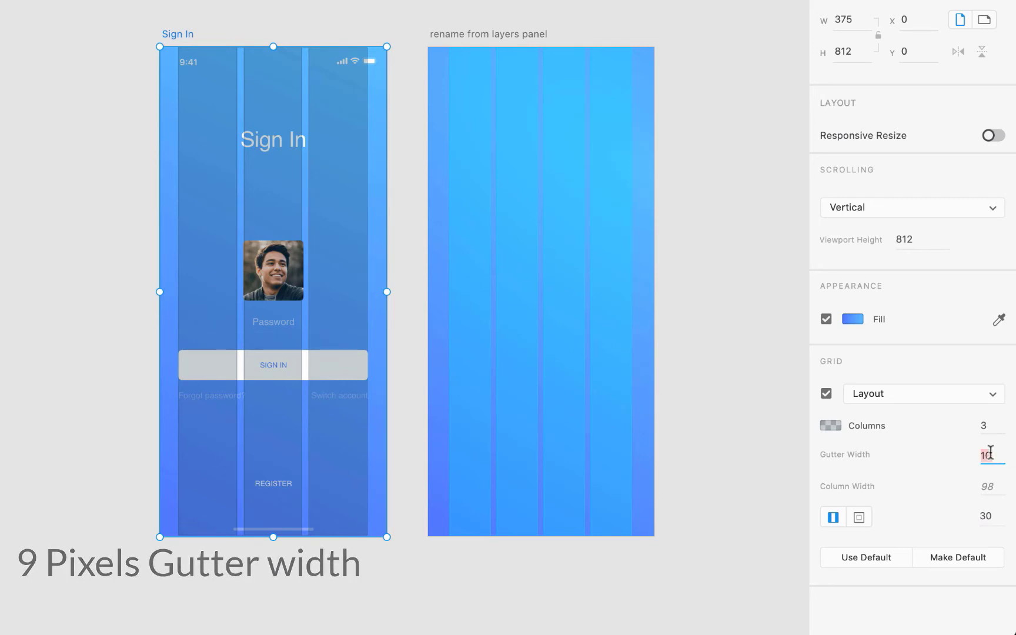
type("9")
key("Return")
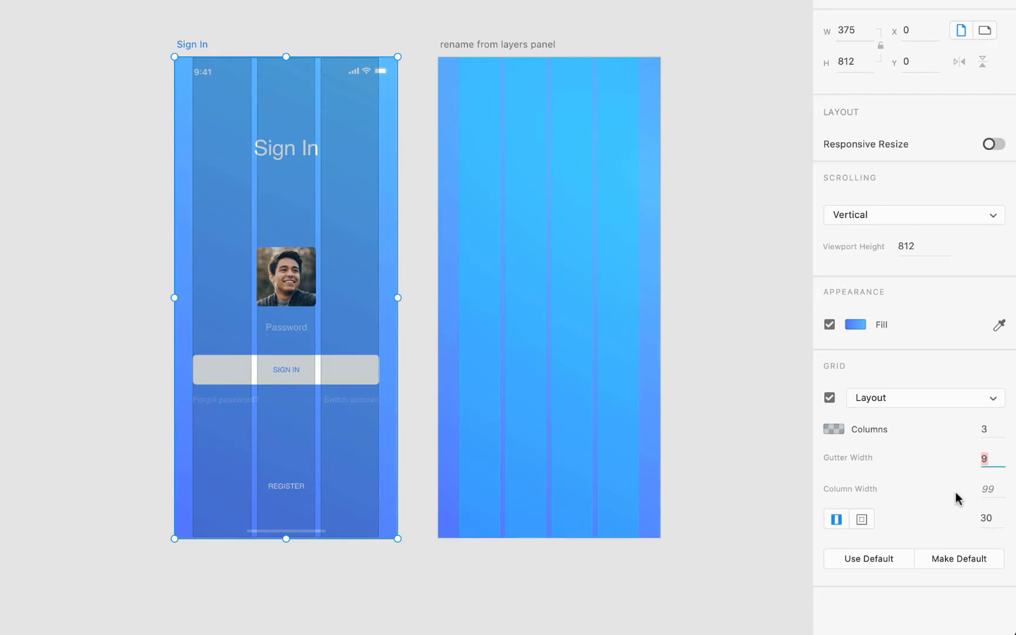
key("Return")
left_click(762, 445)
scroll(623, 397, "down", 6)
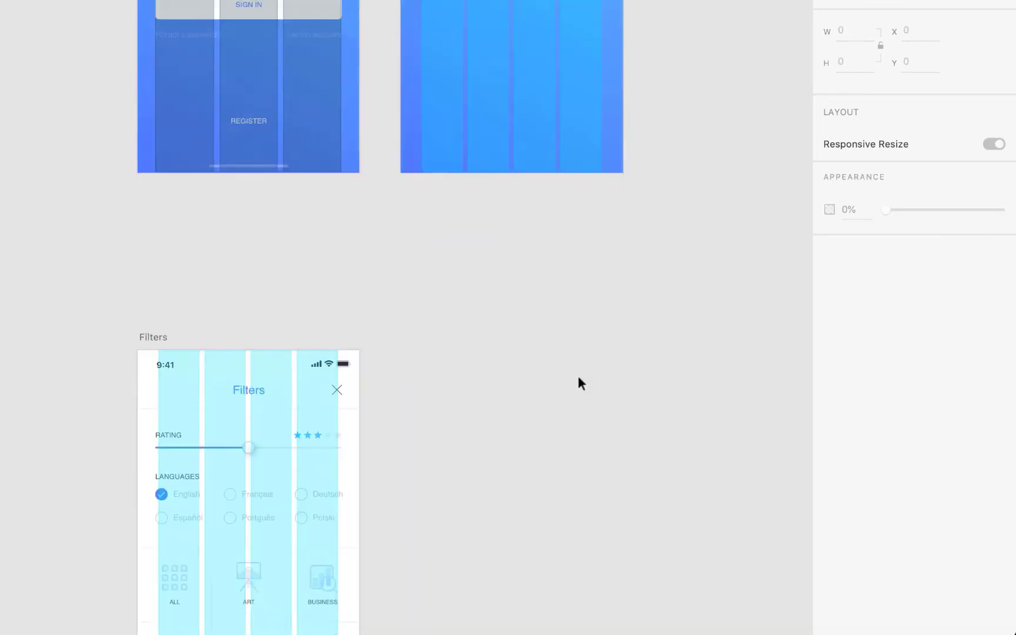
scroll(579, 378, "down", 20)
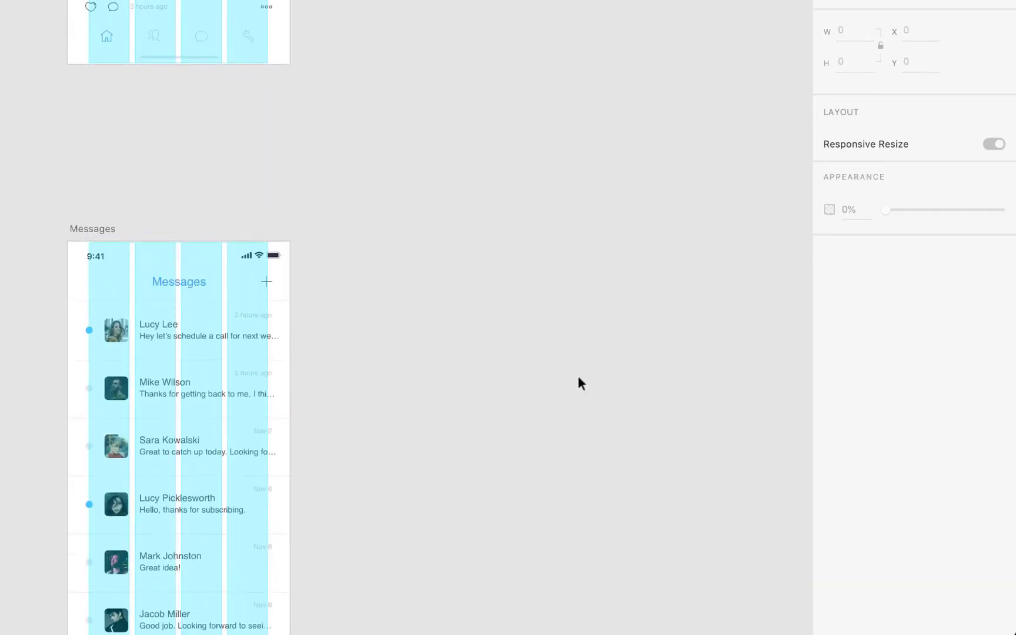
scroll(578, 378, "up", 20)
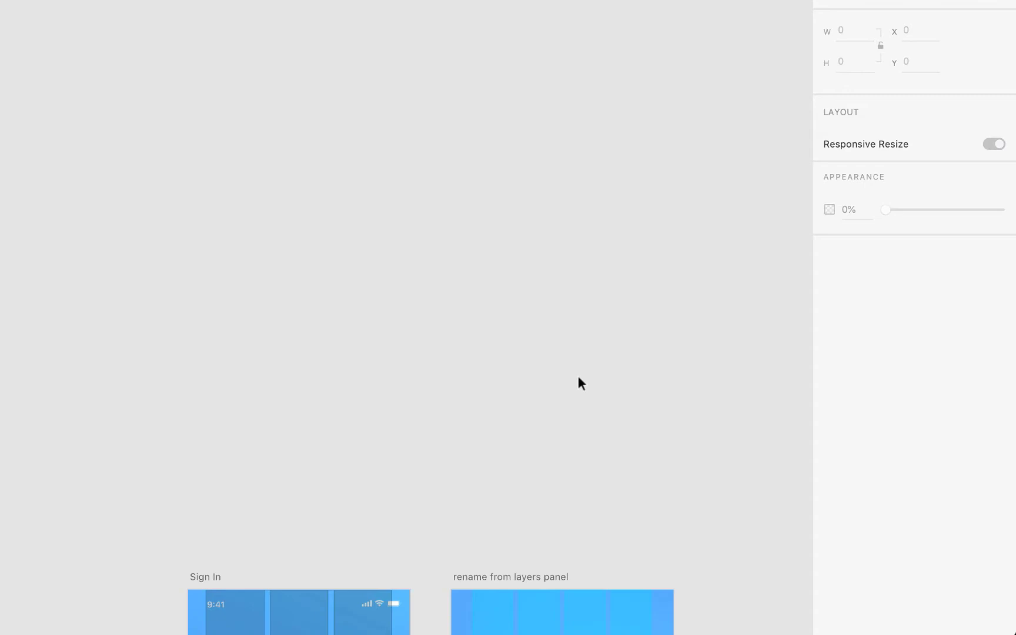
scroll(578, 378, "down", 10)
scroll(577, 378, "up", 1)
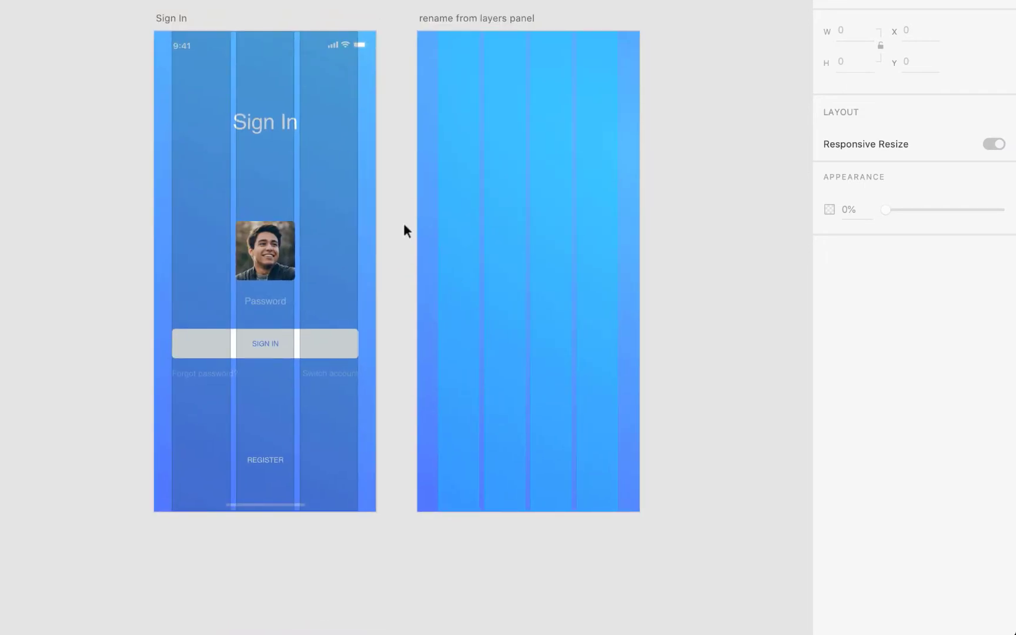
left_click(186, 19)
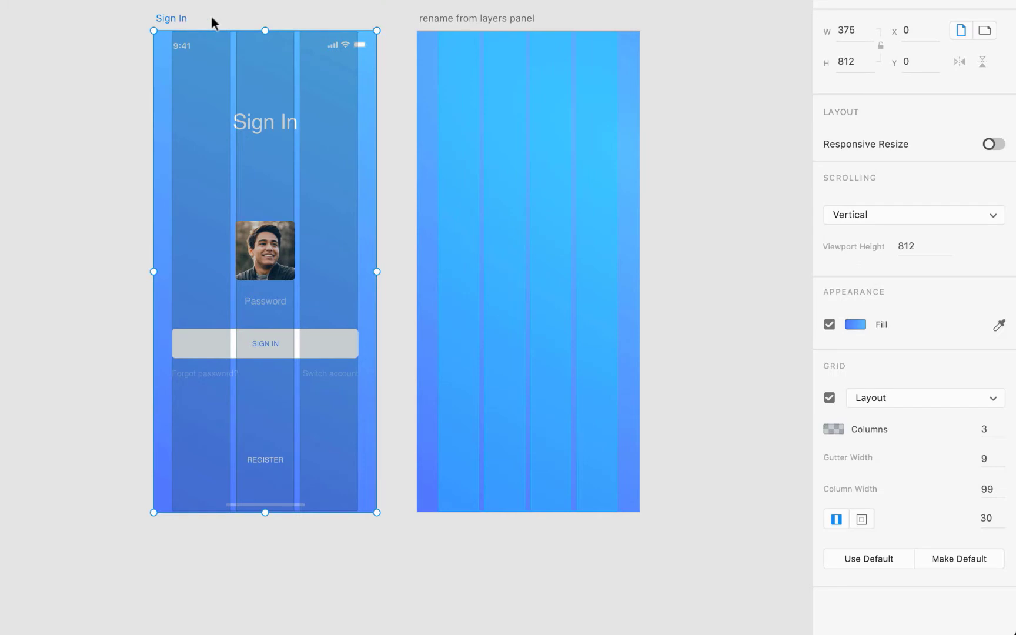
Save the 3-column grid as the default and apply it to the Filters artboard.
left_click(974, 558)
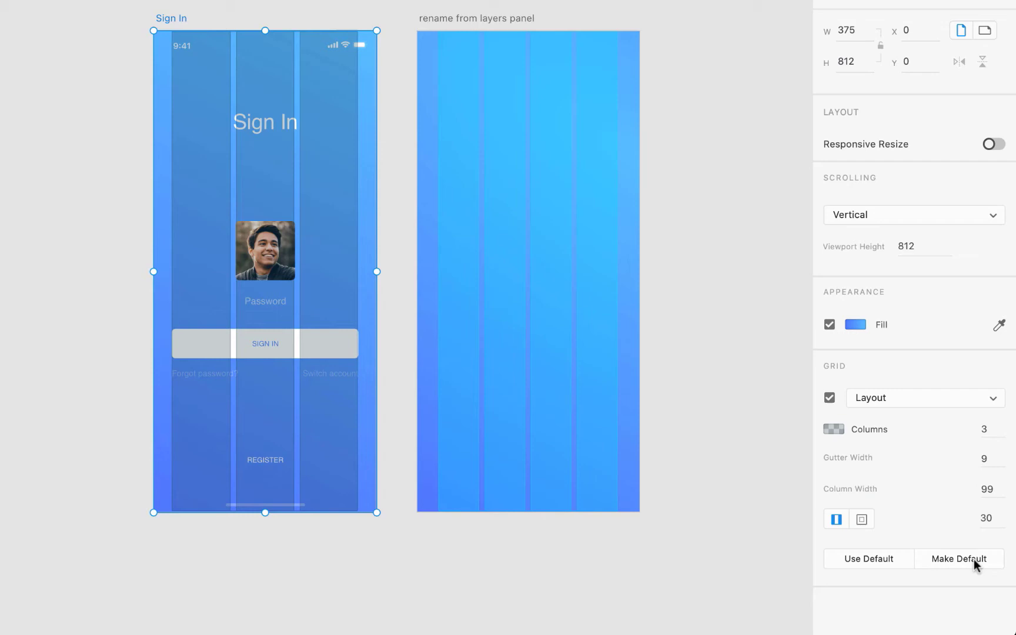
scroll(617, 538, "down", 15)
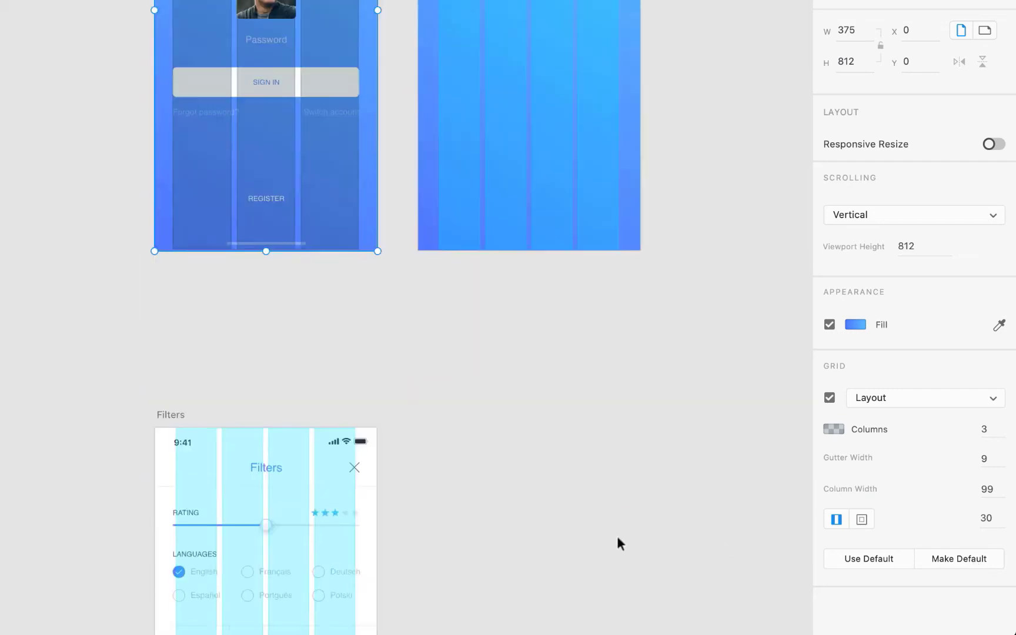
scroll(617, 537, "left", 1)
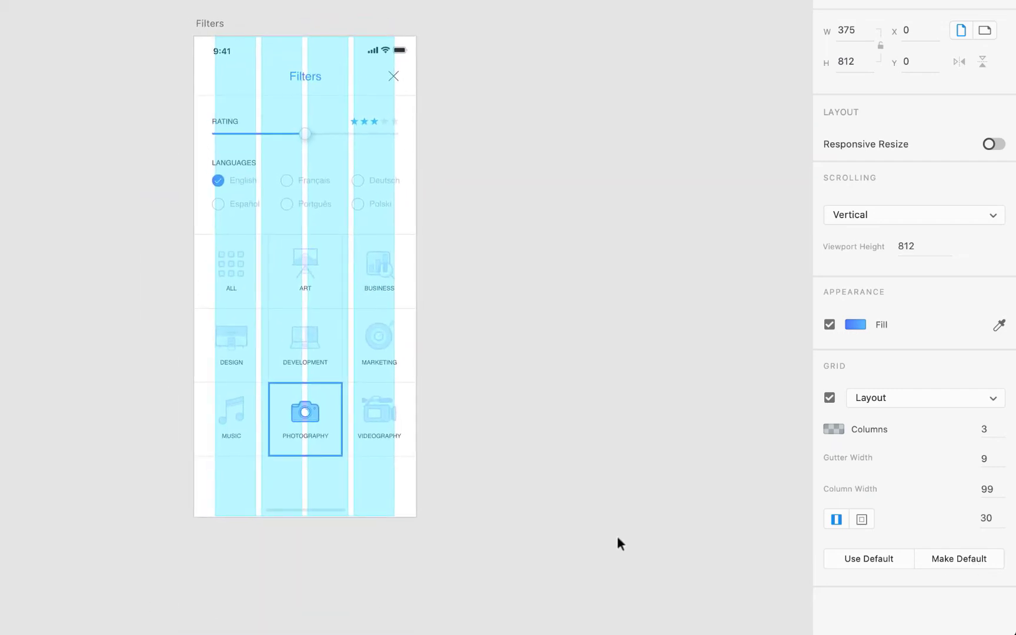
left_click(207, 22)
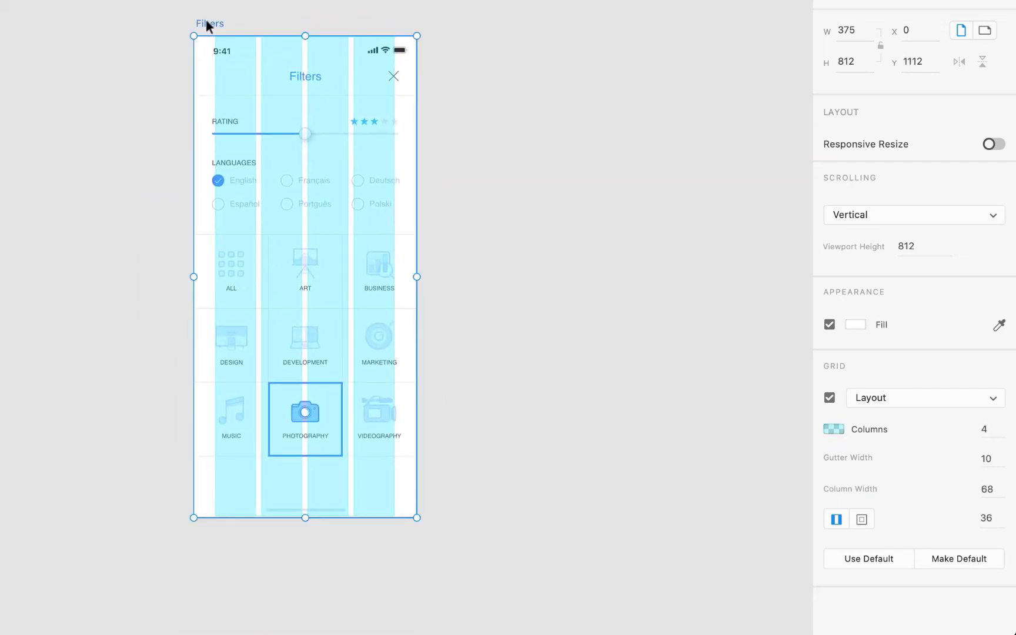
left_click(868, 559)
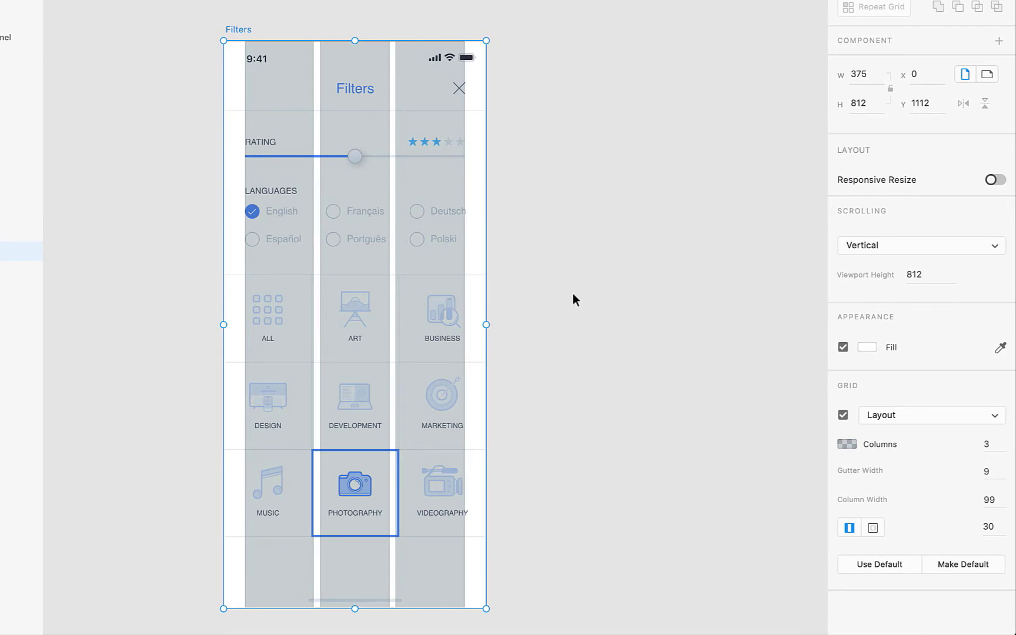
Apply the default 3-column grid to the Profile and Posts artboards.
scroll(572, 293, "down", 15)
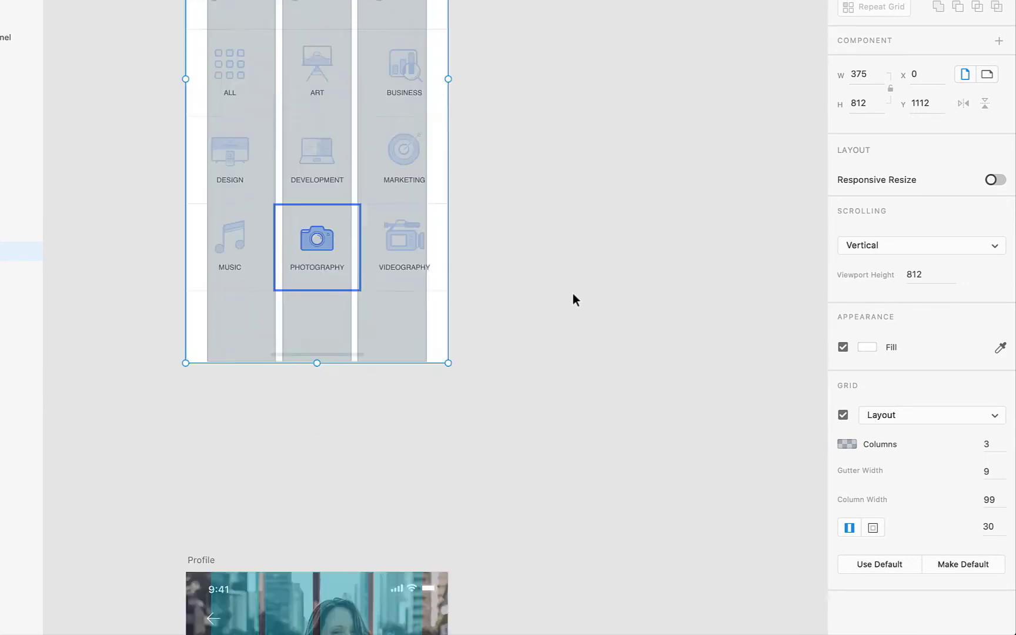
left_click(210, 22)
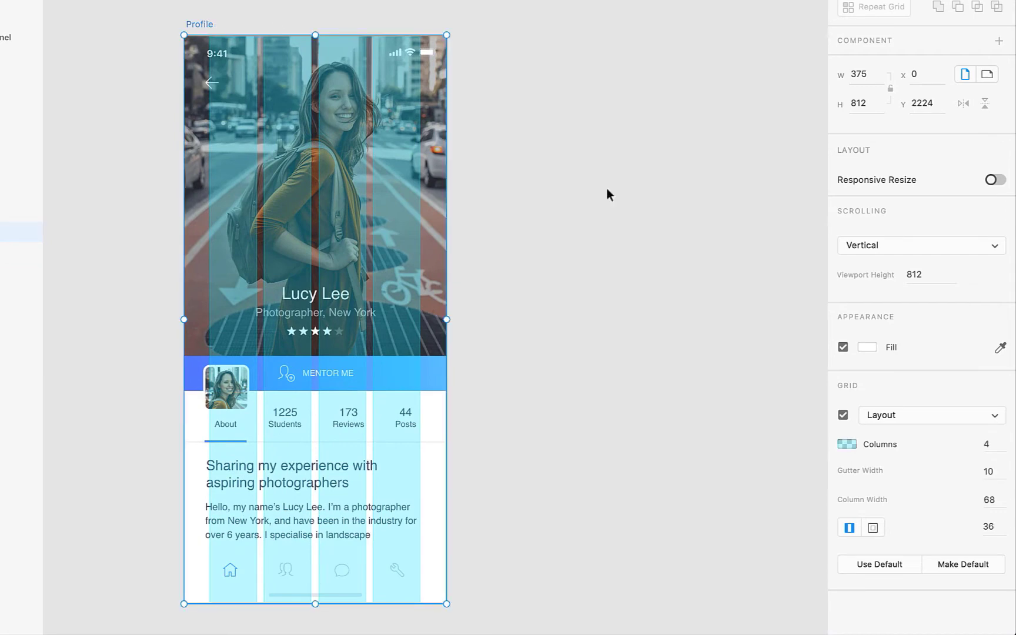
left_click(870, 564)
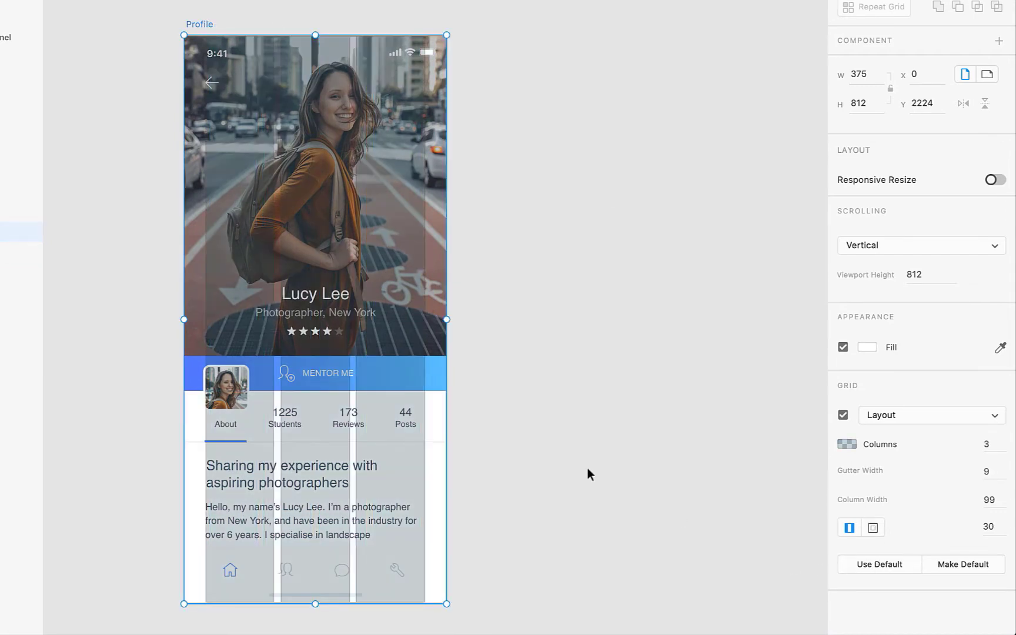
scroll(588, 467, "down", 12)
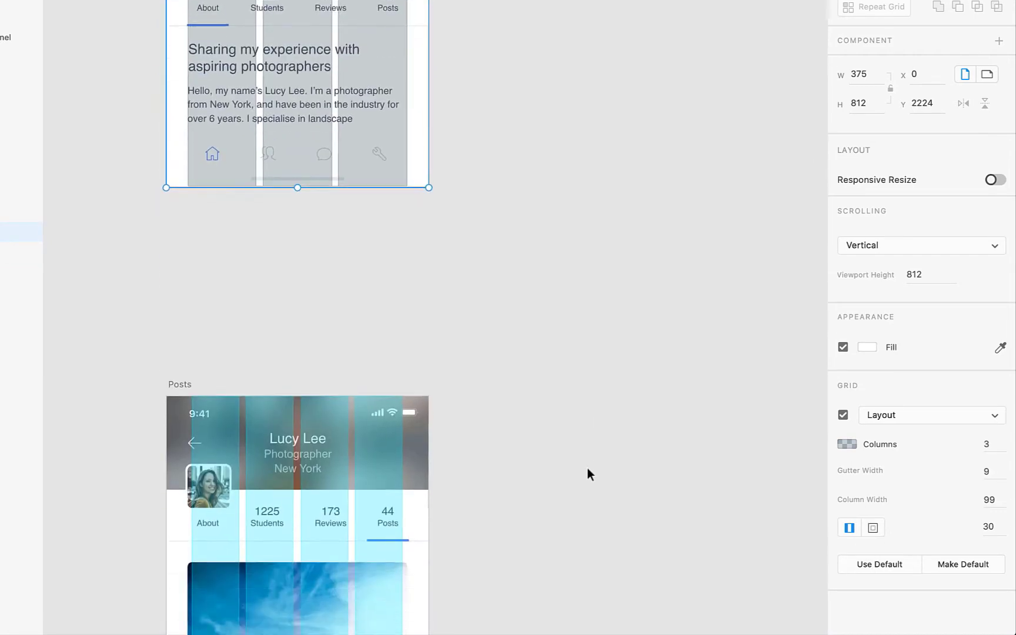
left_click(193, 57)
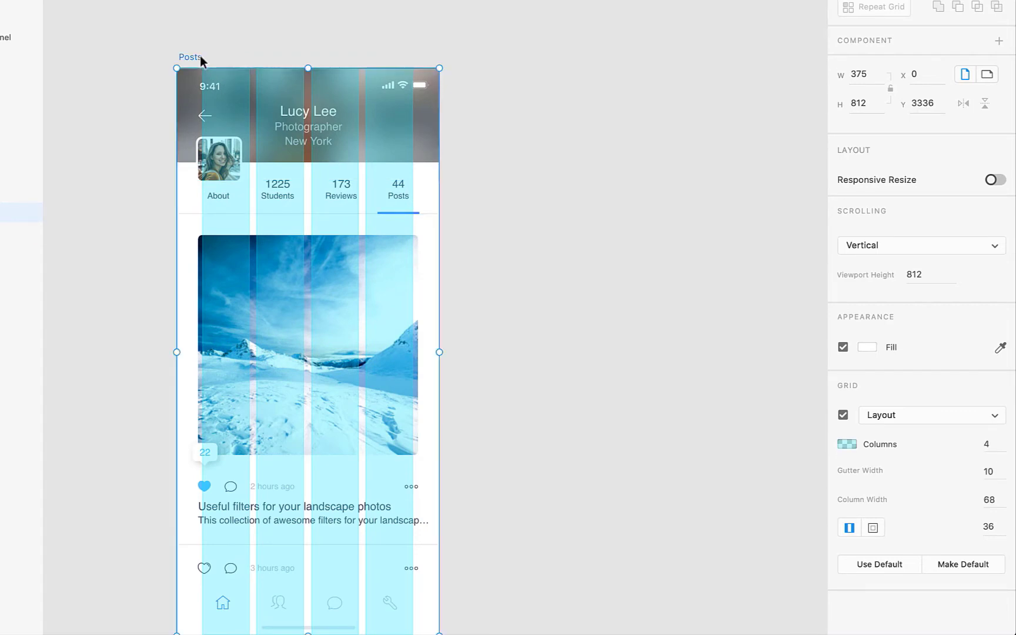
left_click(890, 560)
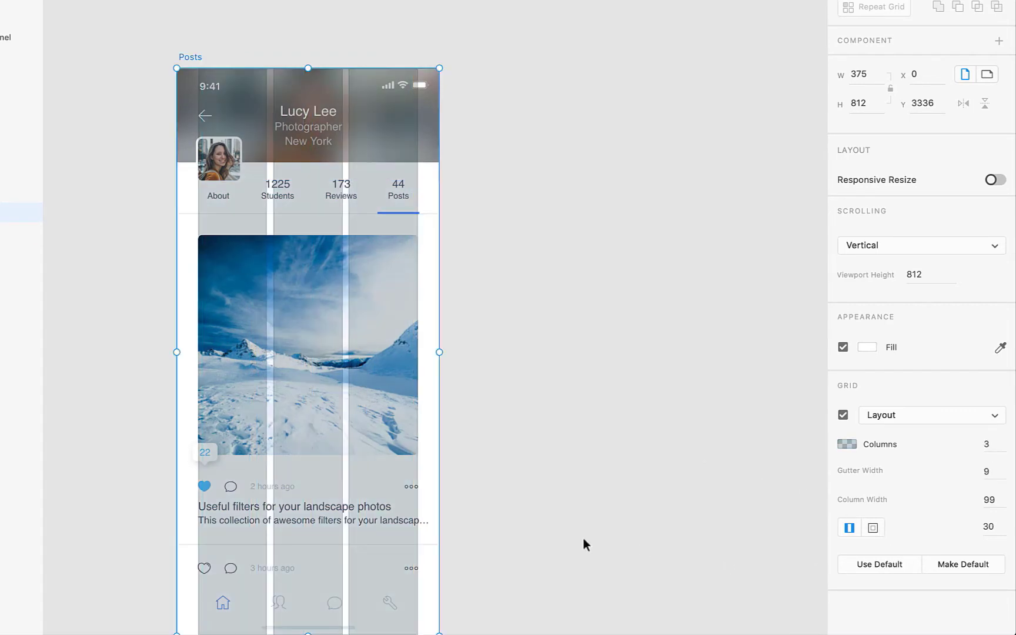
Apply the default 3-column grid to the Messages and Attachment Sent artboards.
scroll(583, 538, "down", 2)
scroll(583, 538, "down", 10)
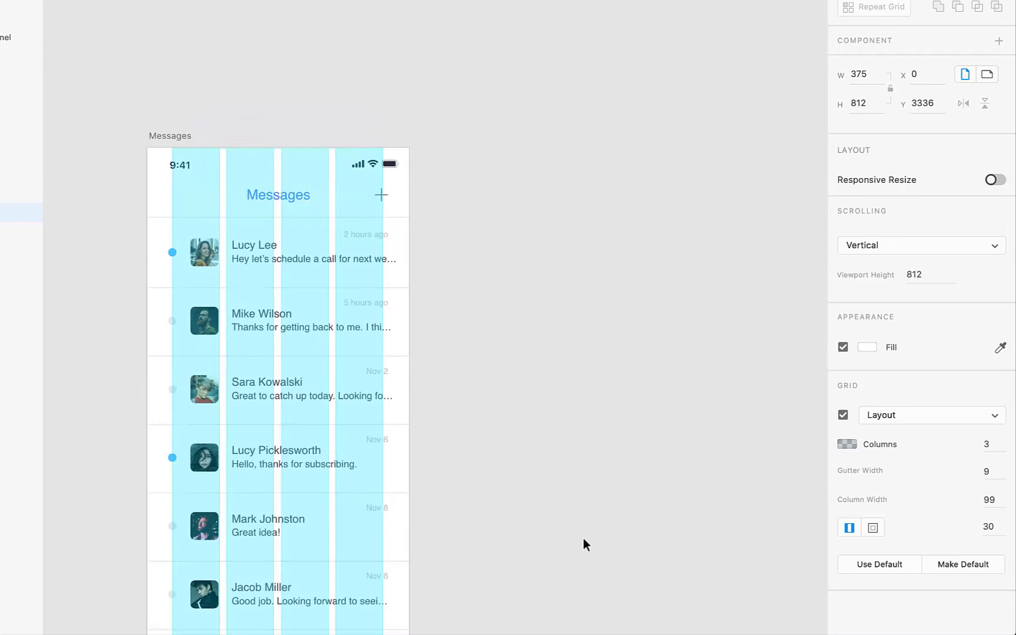
left_click(193, 15)
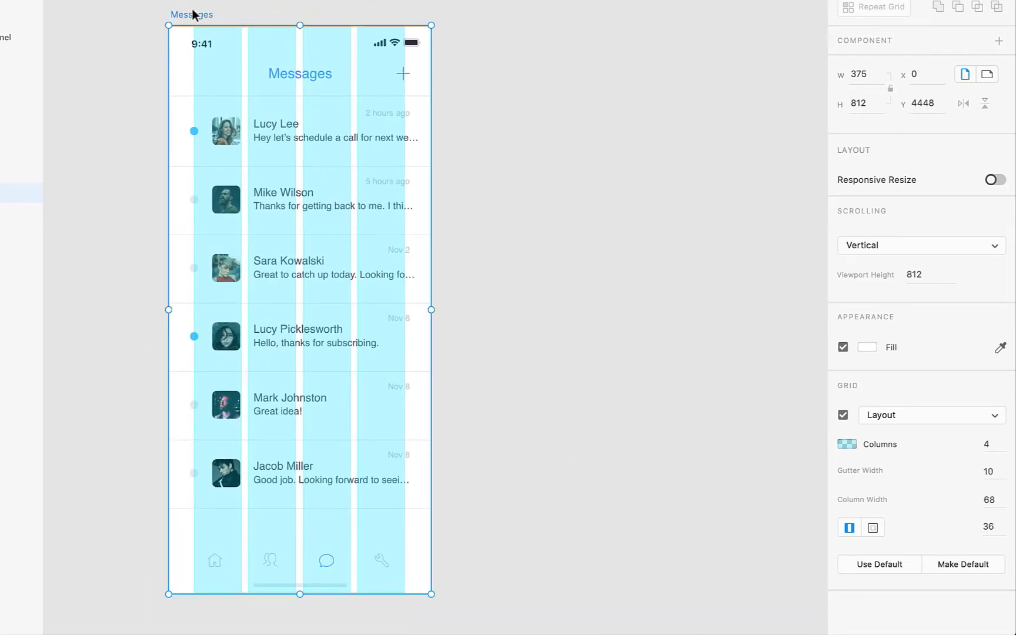
left_click(886, 562)
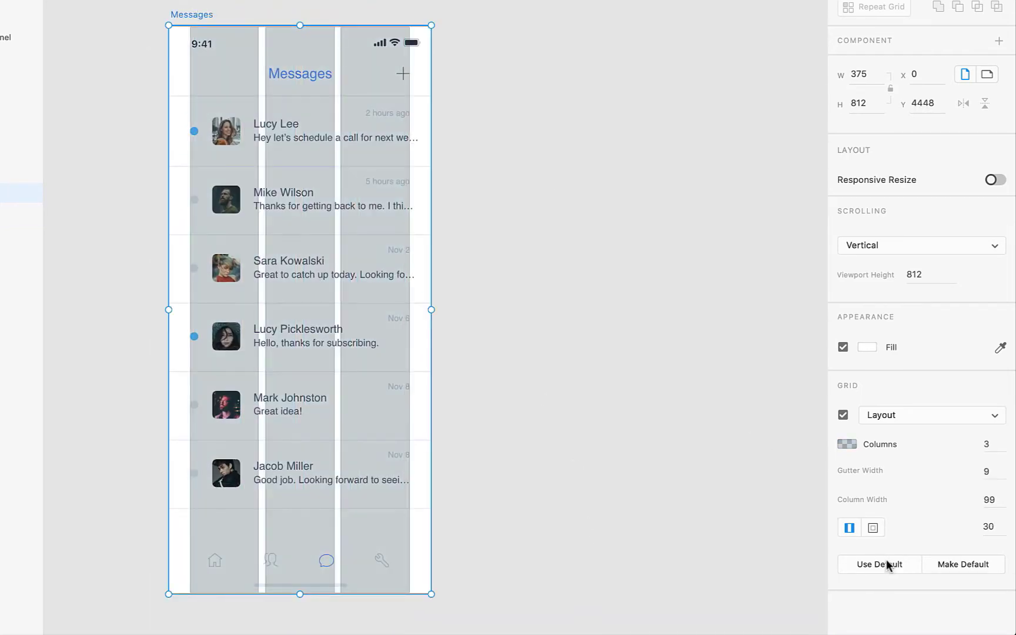
scroll(612, 536, "down", 15)
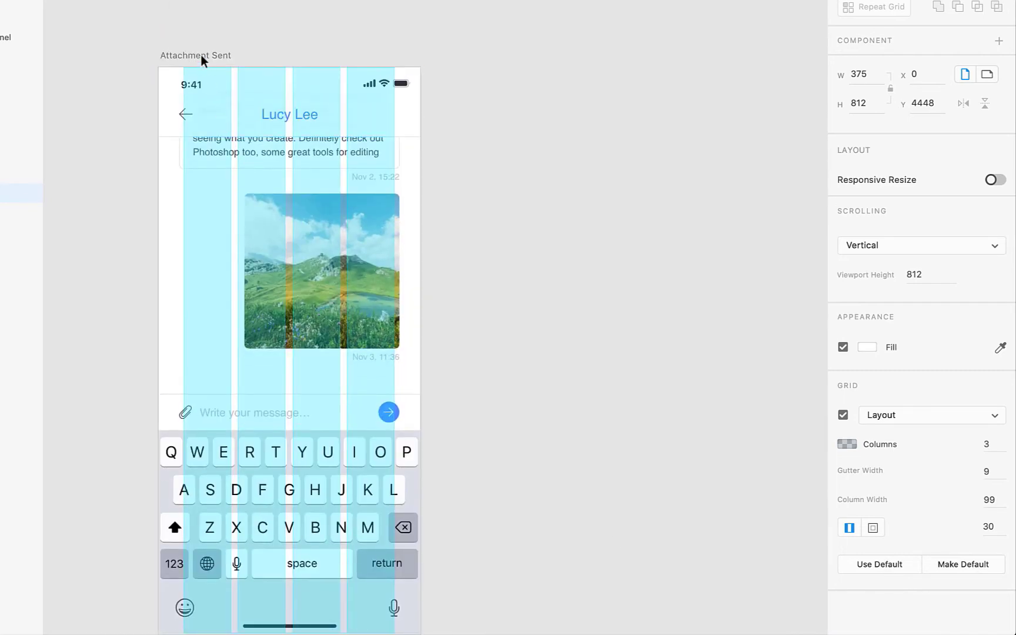
left_click(201, 55)
left_click(866, 561)
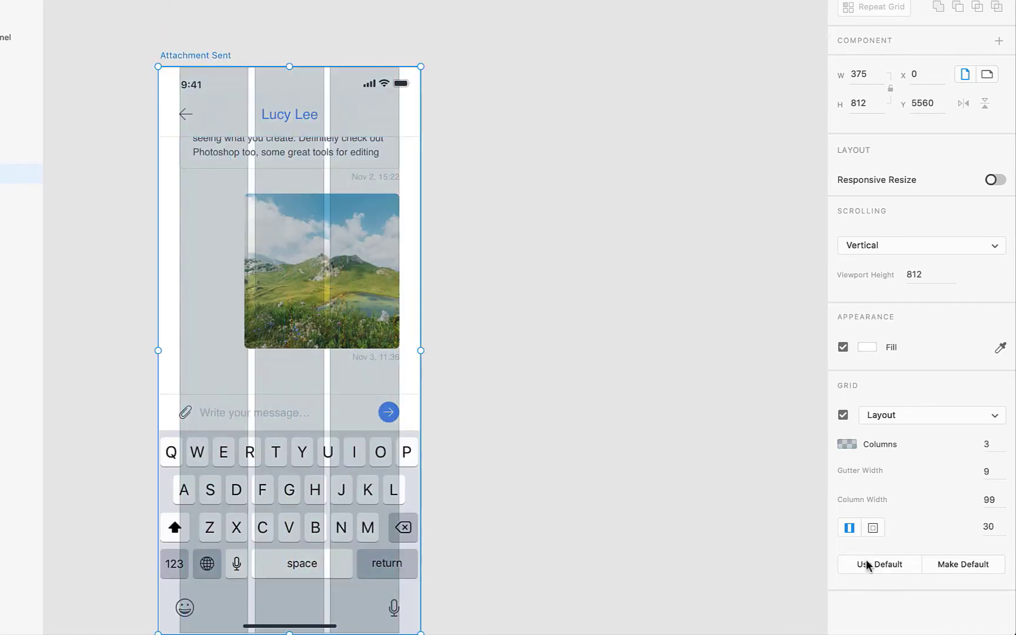
scroll(603, 512, "down", 3)
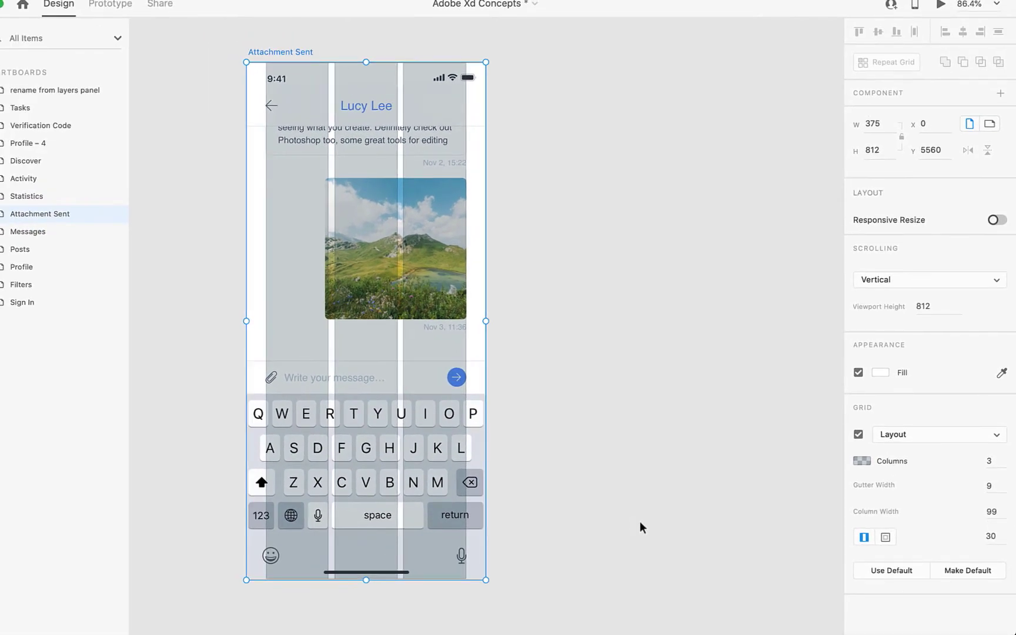
scroll(640, 521, "down", 20)
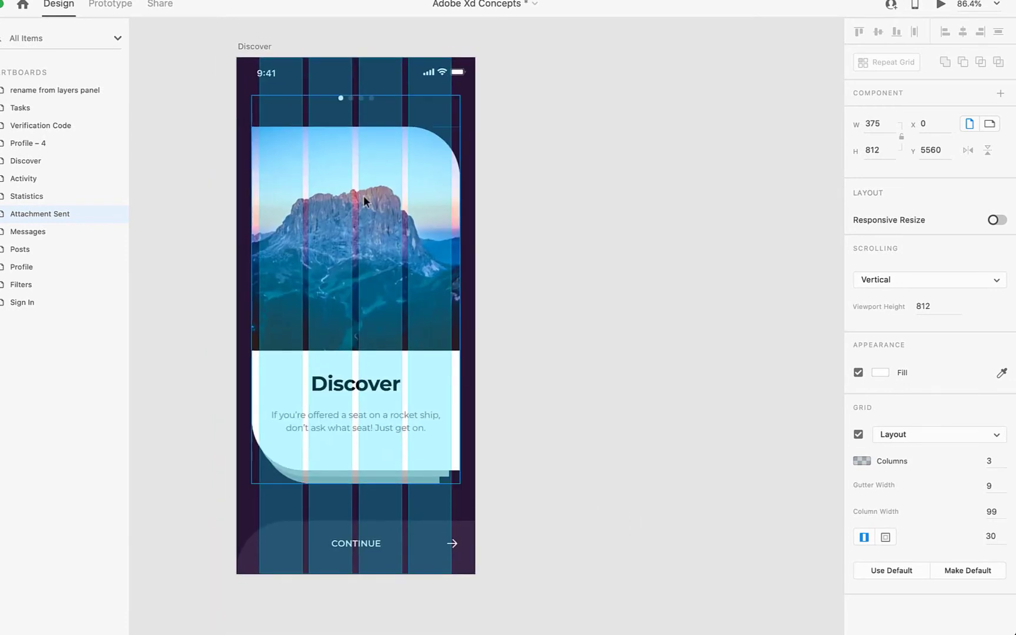
Apply the default grid (3 columns, gutter 9, width 99) to Discover and Profile – 4.
left_click(248, 46)
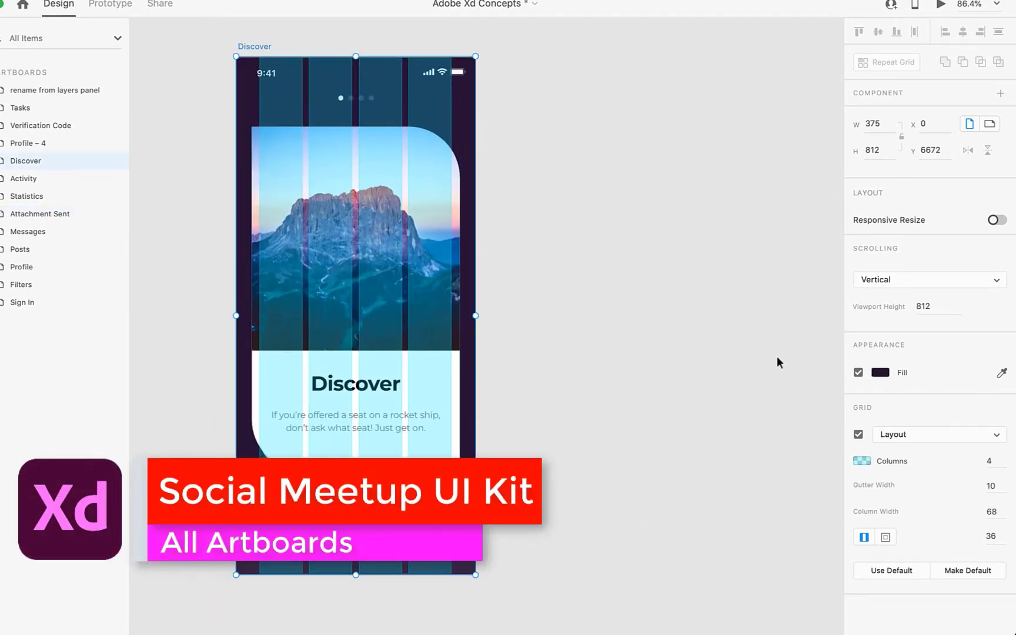
left_click(898, 570)
scroll(582, 420, "up", 2)
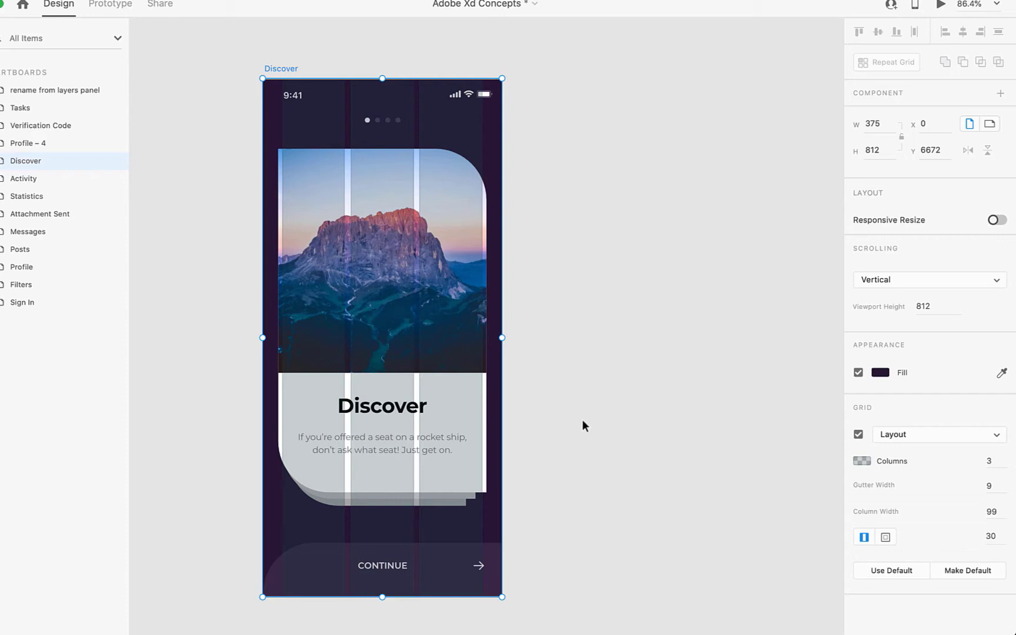
scroll(582, 419, "down", 15)
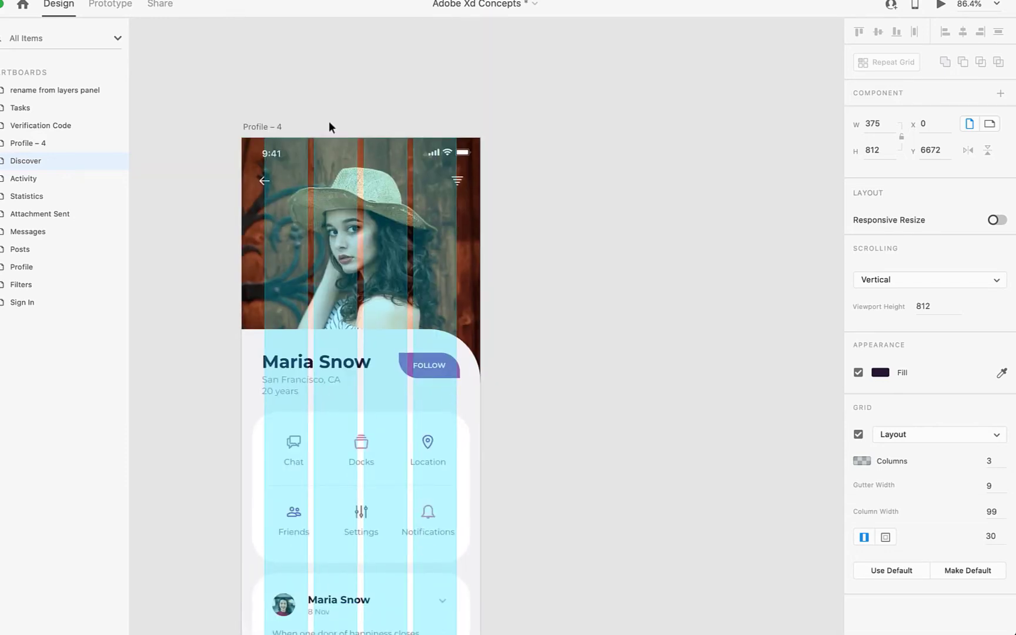
left_click(278, 84)
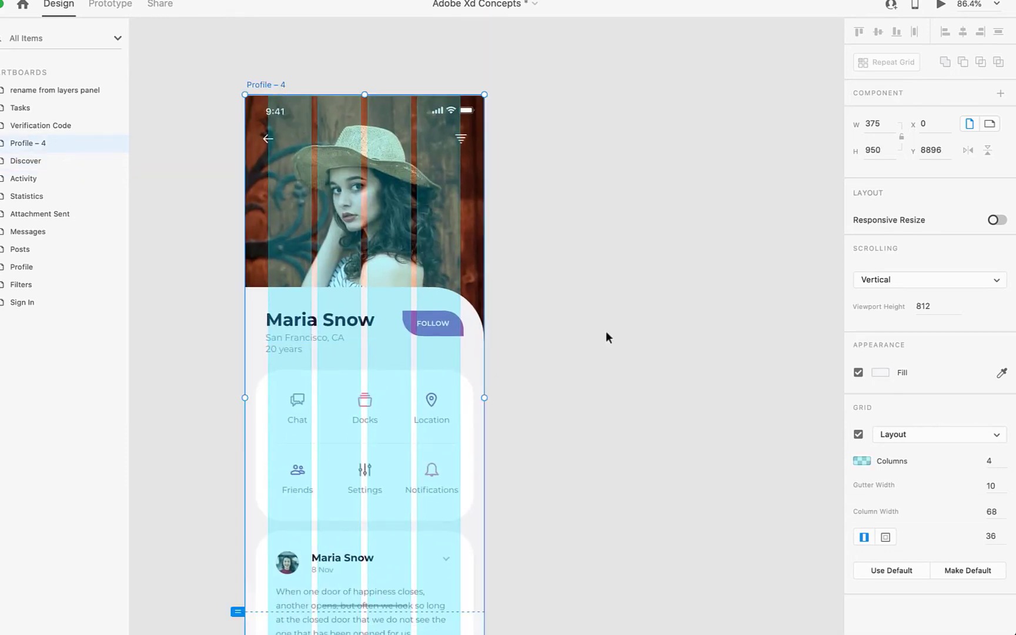
scroll(605, 338, "down", 3)
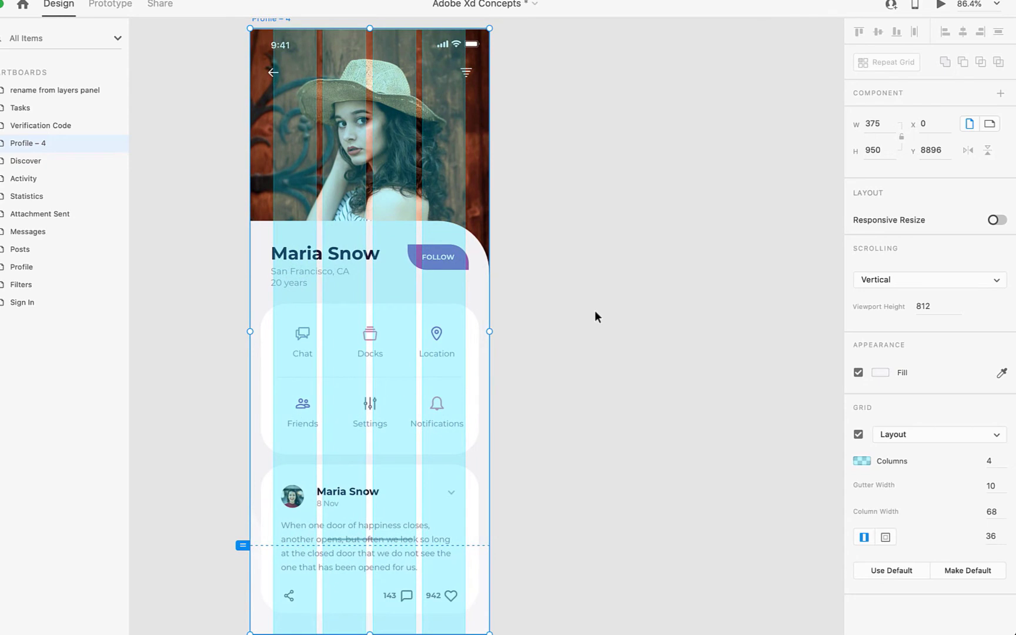
left_click(893, 569)
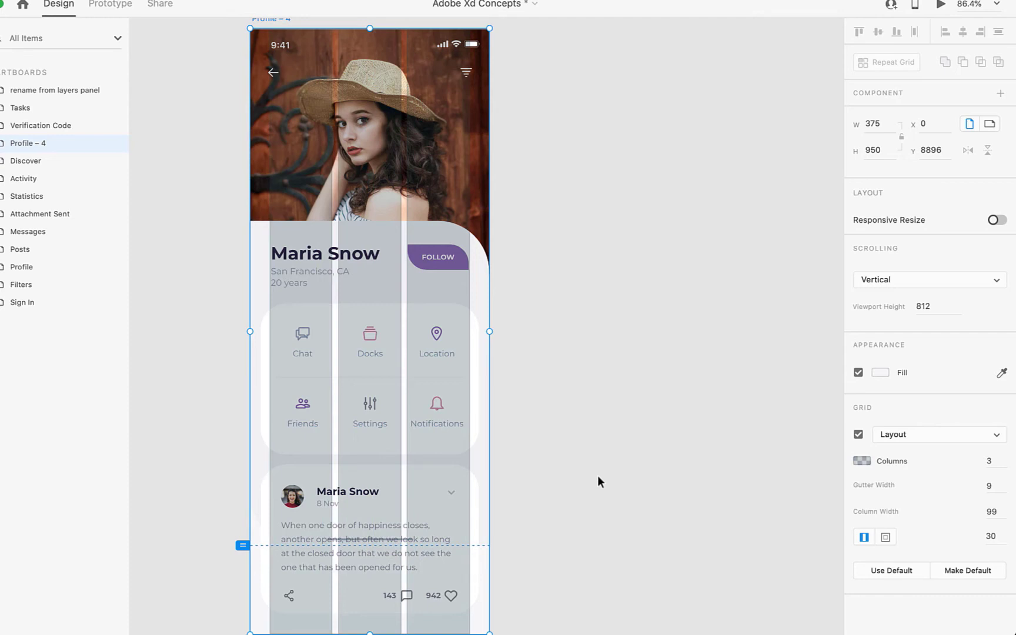
scroll(588, 471, "up", 1)
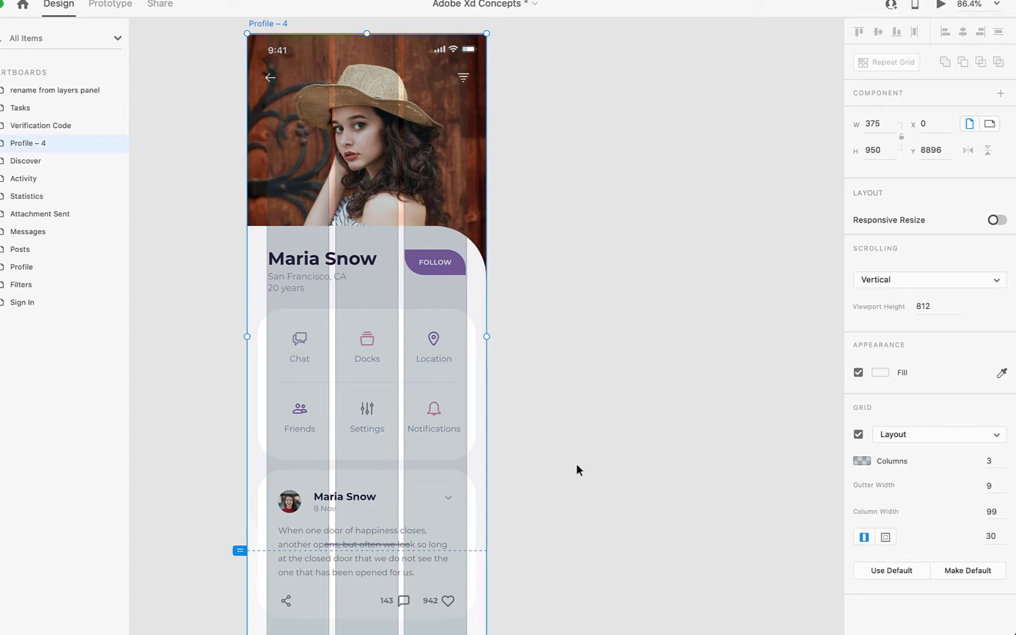
Scroll the canvas up to show the Sign In and 'rename from layers panel' artboards.
scroll(576, 465, "up", 15)
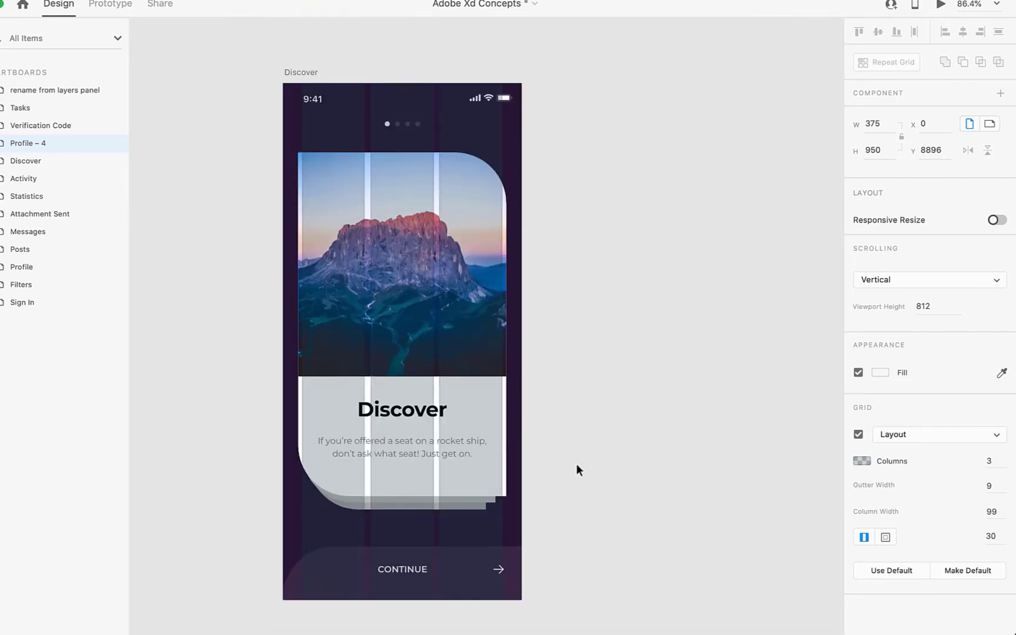
scroll(576, 469, "up", 10)
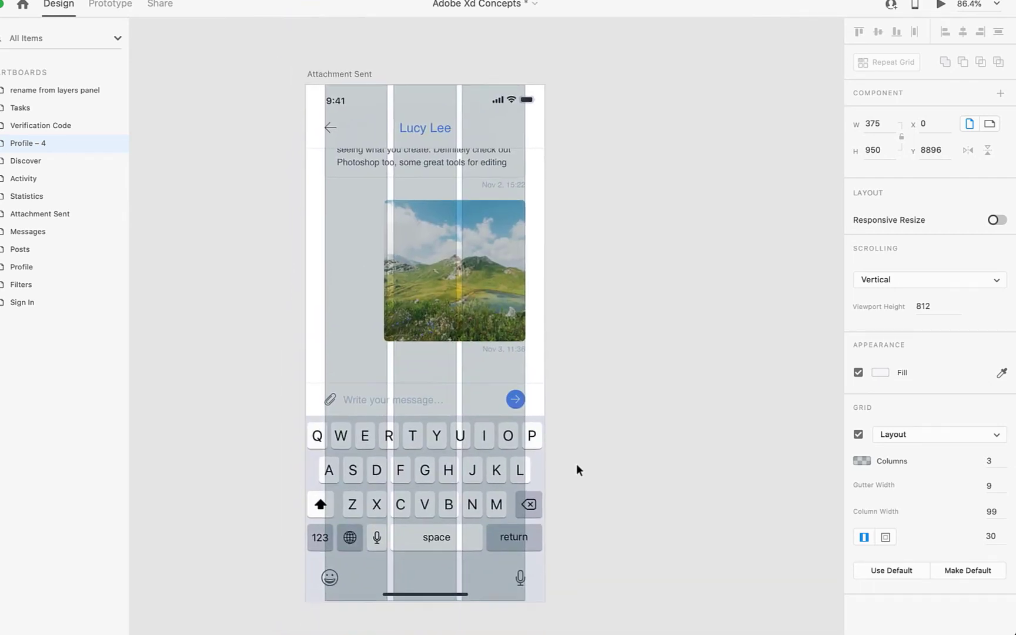
scroll(577, 468, "up", 12)
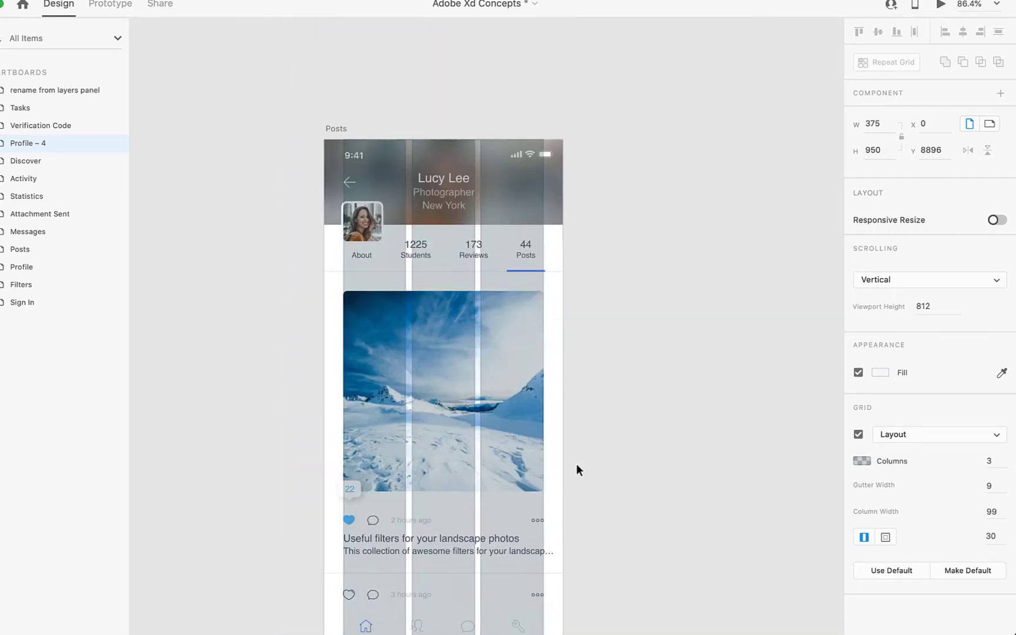
scroll(577, 469, "up", 15)
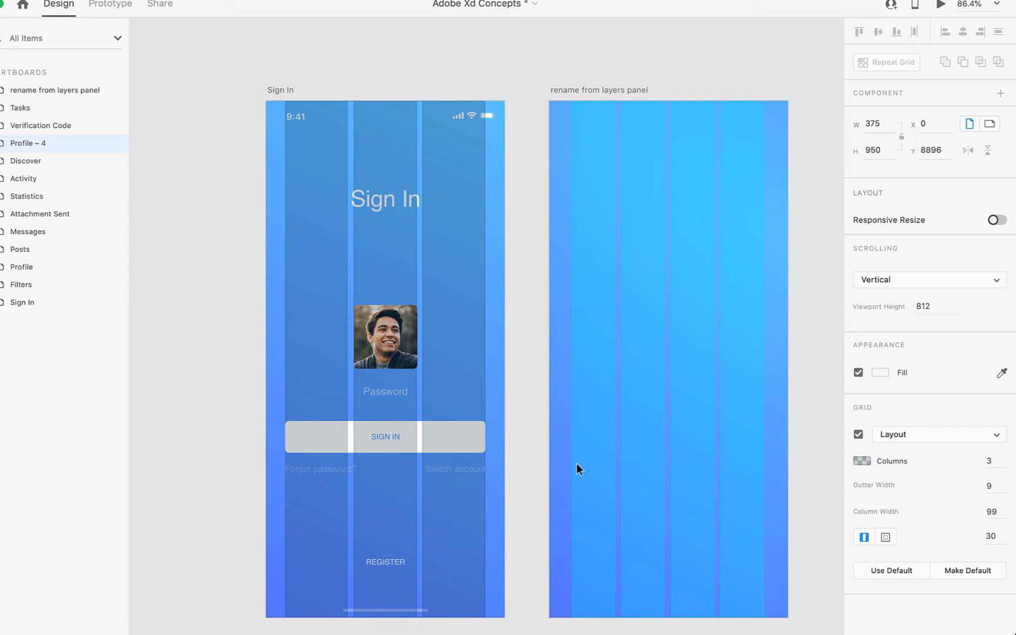
Uncheck the Layout grid on the 'rename from layers panel' artboard.
left_click(632, 90)
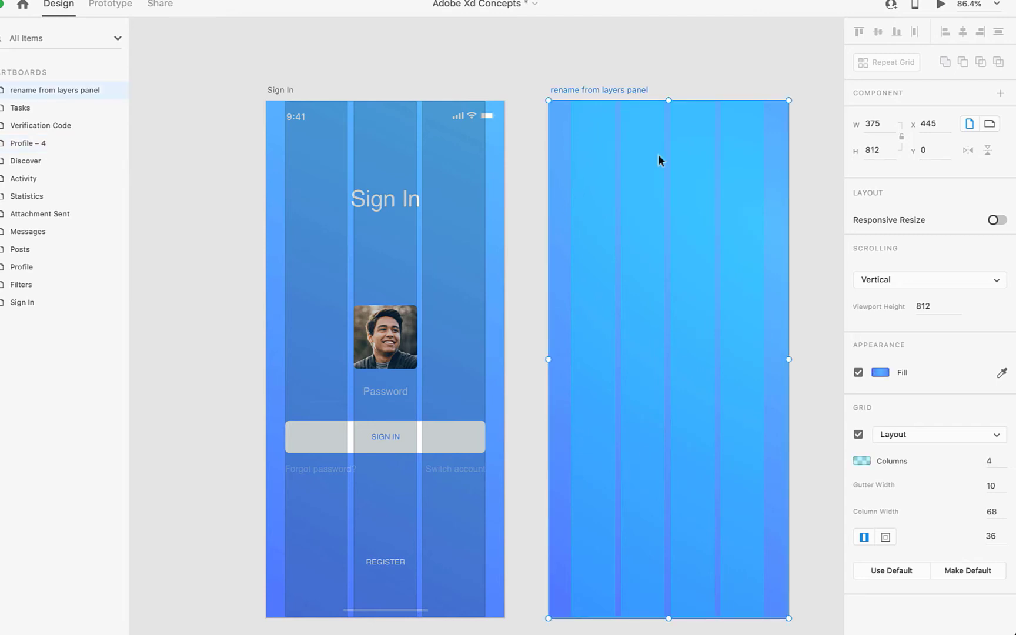
scroll(706, 294, "right", 2)
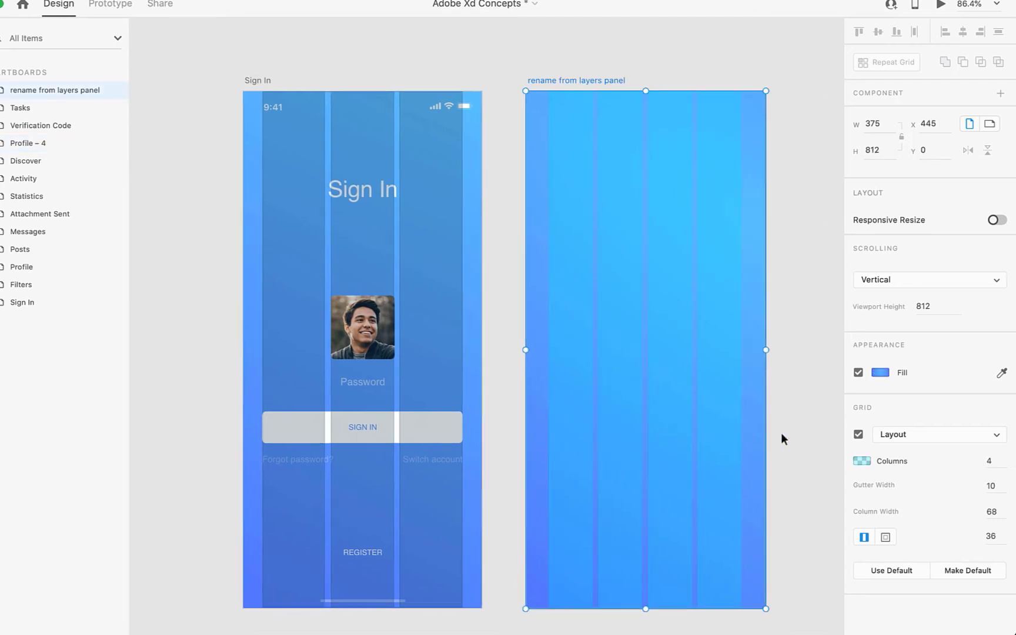
left_click(858, 435)
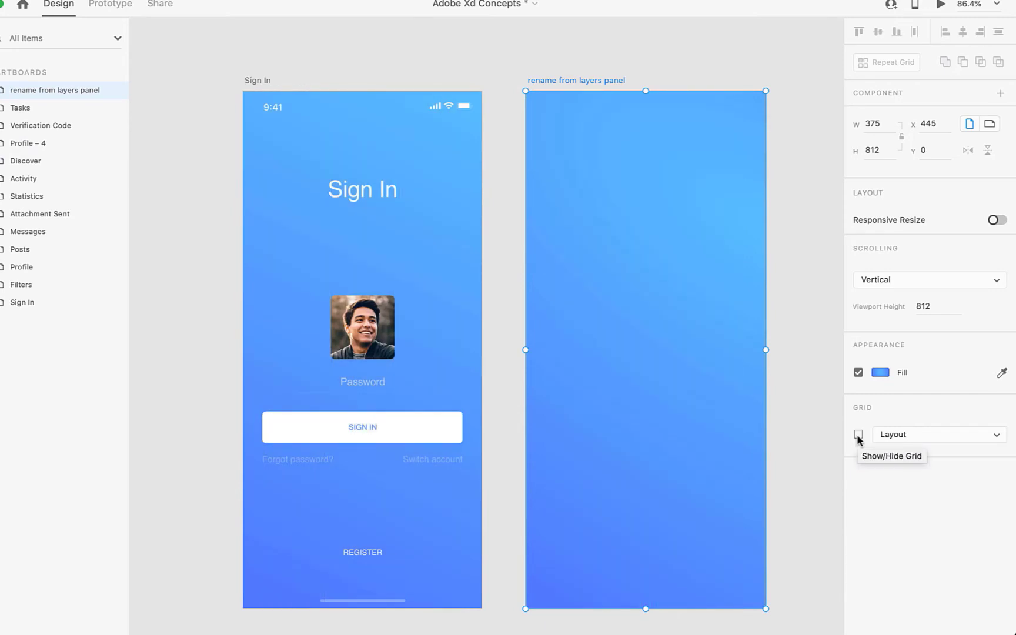
scroll(598, 243, "right", 2)
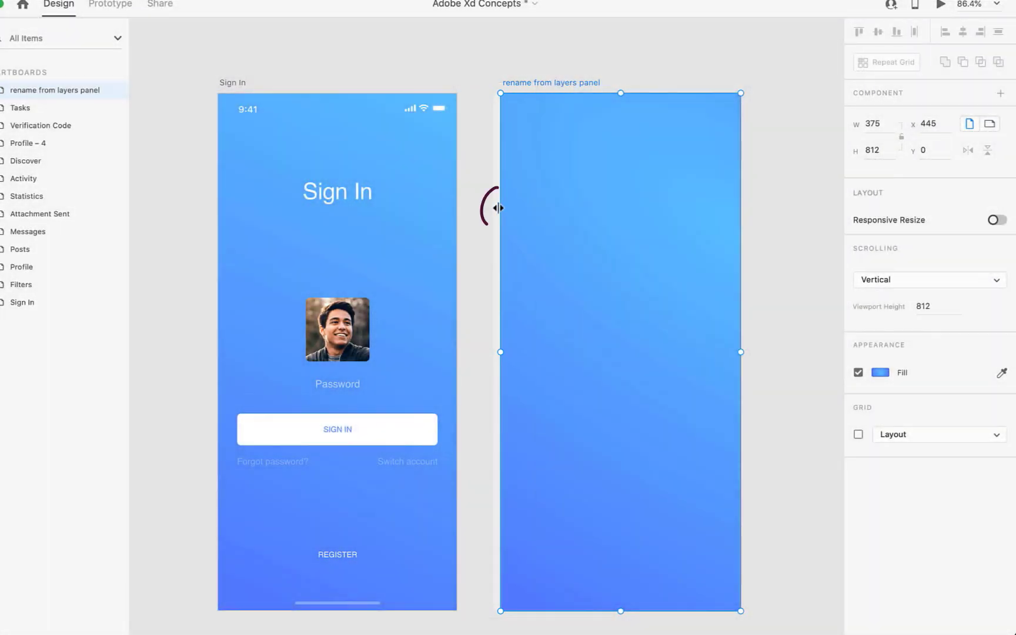
Place vertical guides across the 'rename from layers panel' artboard, starting at x 345.
left_click_drag(498, 208, 720, 221)
left_click_drag(501, 204, 519, 207)
left_click_drag(500, 257, 648, 264)
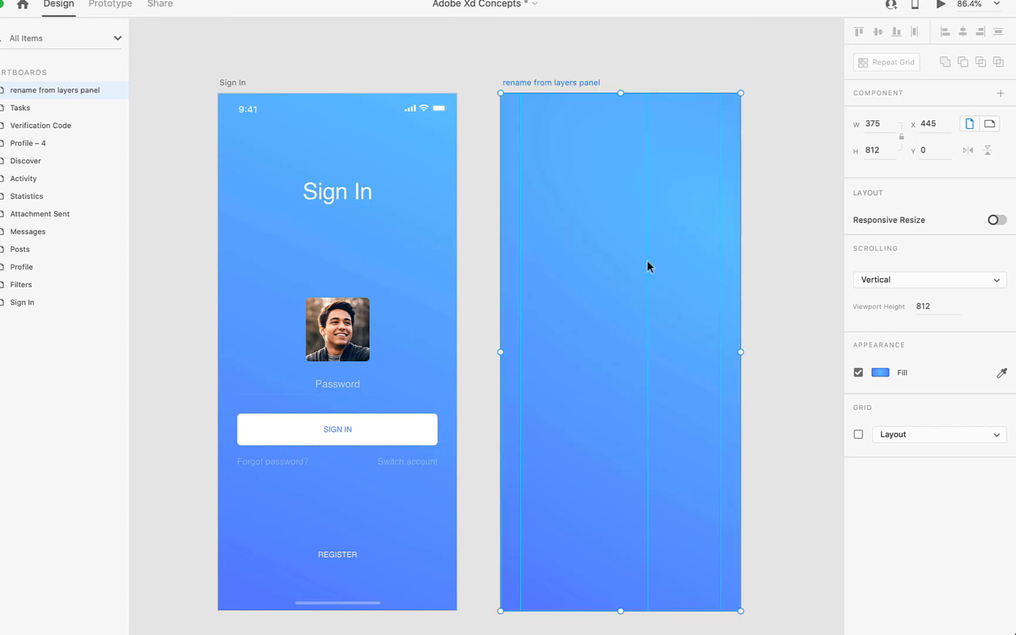
left_click_drag(492, 246, 603, 242)
left_click_drag(497, 241, 564, 242)
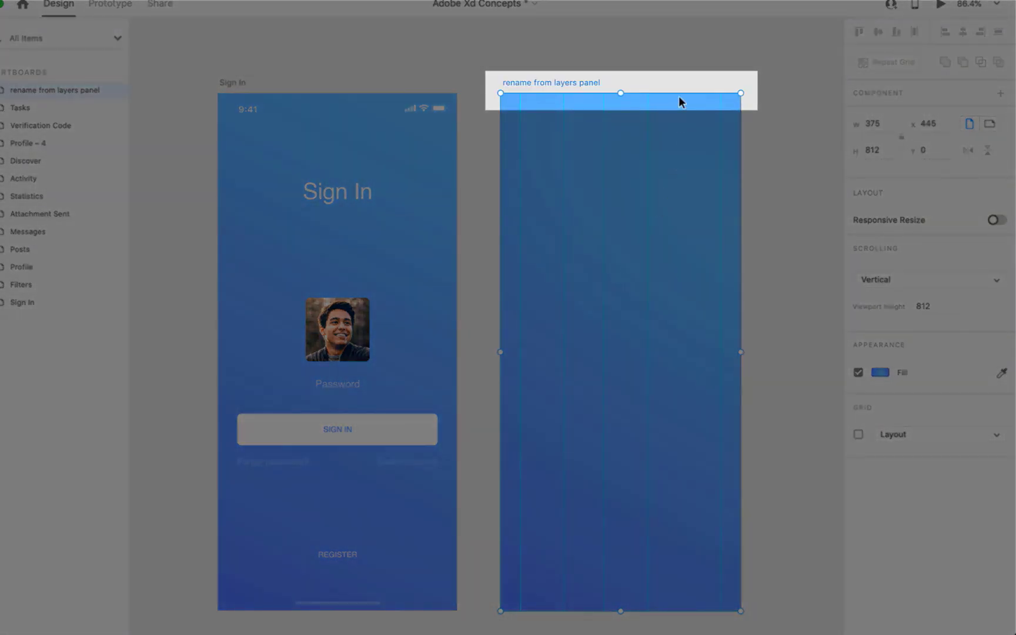
Add horizontal guides at Y 44 and Y 785, then reposition a vertical guide.
left_click_drag(681, 93, 653, 593)
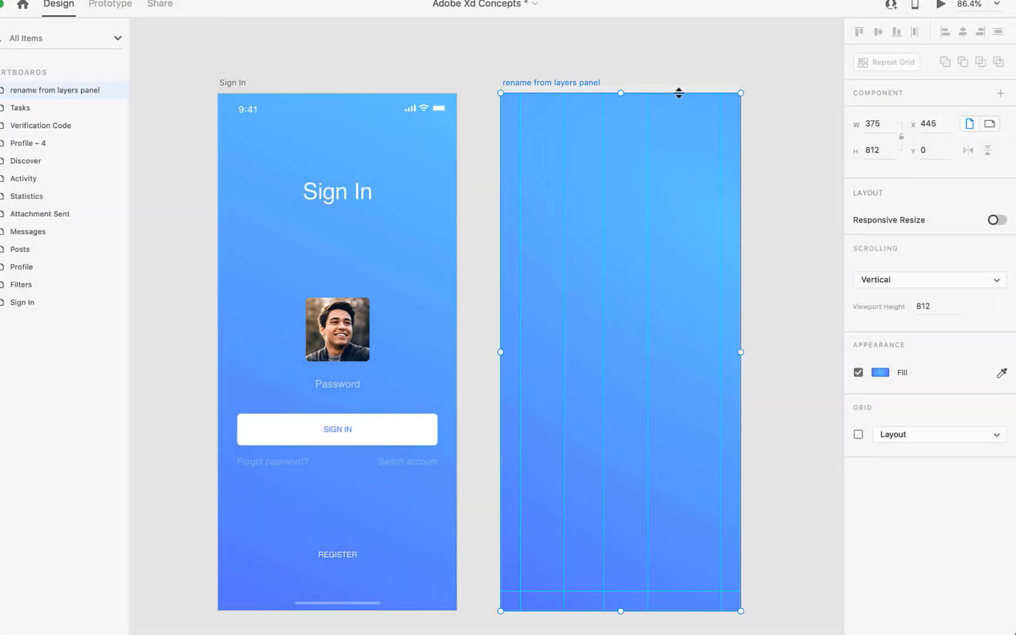
mouse_move(679, 93)
left_mouse_down()
mouse_move(674, 129)
mouse_move(687, 112)
left_mouse_up()
mouse_move(604, 274)
left_mouse_down()
mouse_move(691, 283)
mouse_move(608, 273)
mouse_move(687, 277)
mouse_move(603, 286)
left_mouse_up()
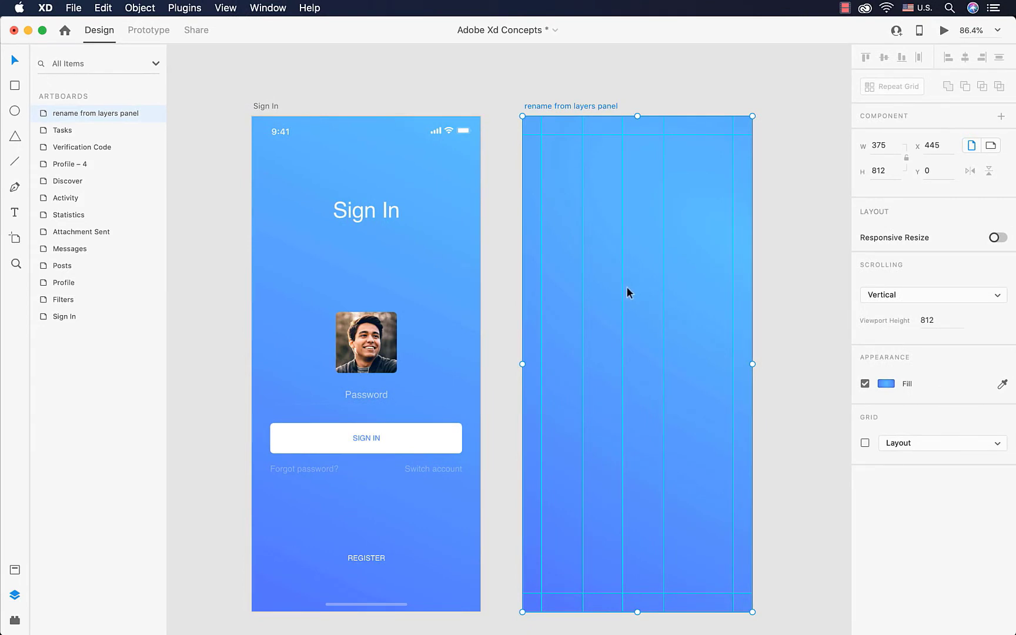
mouse_move(624, 292)
left_mouse_down()
mouse_move(608, 288)
mouse_move(619, 288)
left_mouse_up()
Lock all guides, then unlock them again from the View > Guides menu.
left_click(225, 8)
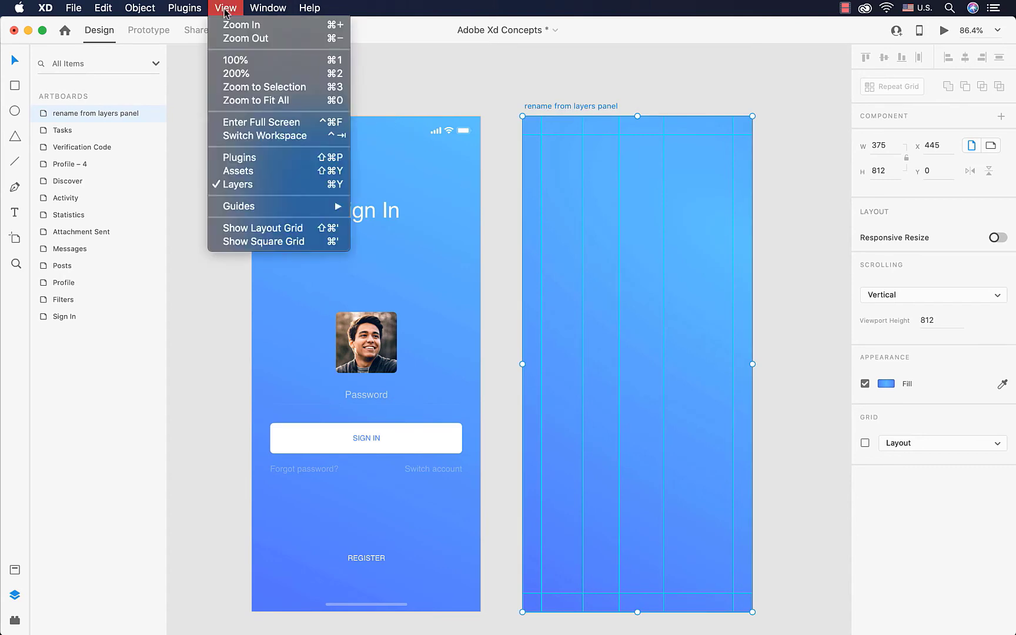
mouse_move(272, 207)
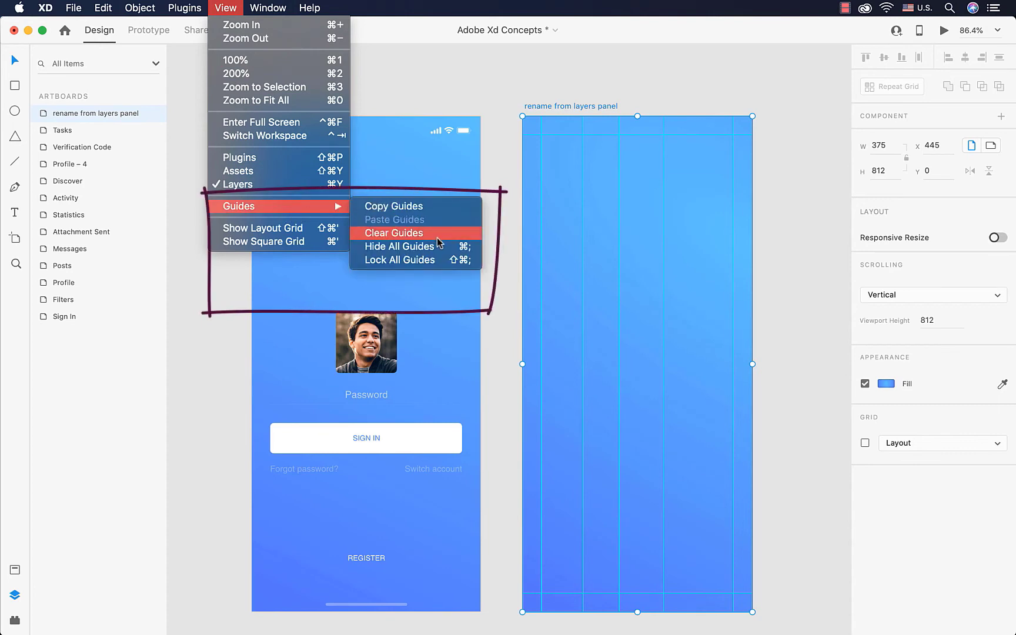
left_click(412, 260)
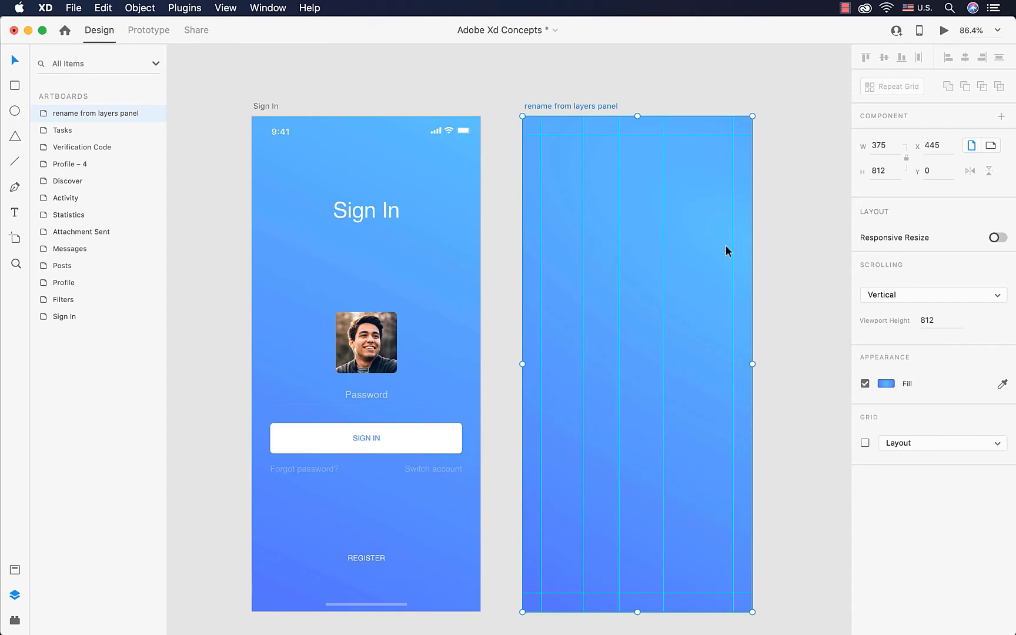
left_click(228, 8)
mouse_move(271, 206)
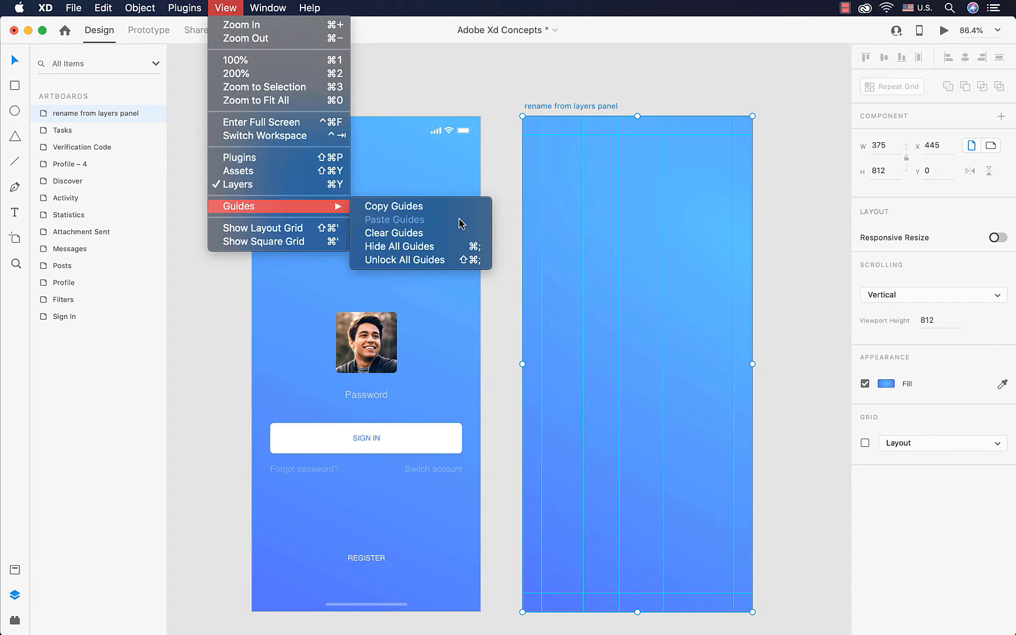
left_click(438, 259)
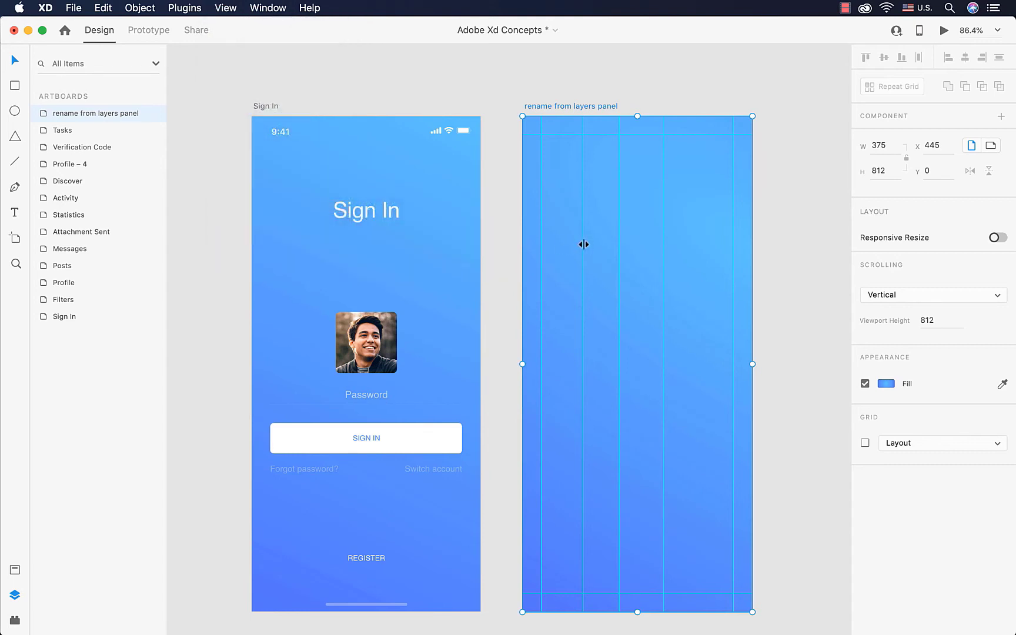
Drag guides off the artboard, then clear all remaining guides with Clear Guides.
left_click_drag(584, 244, 506, 254)
left_click_drag(616, 267, 772, 263)
left_click_drag(625, 593, 616, 622)
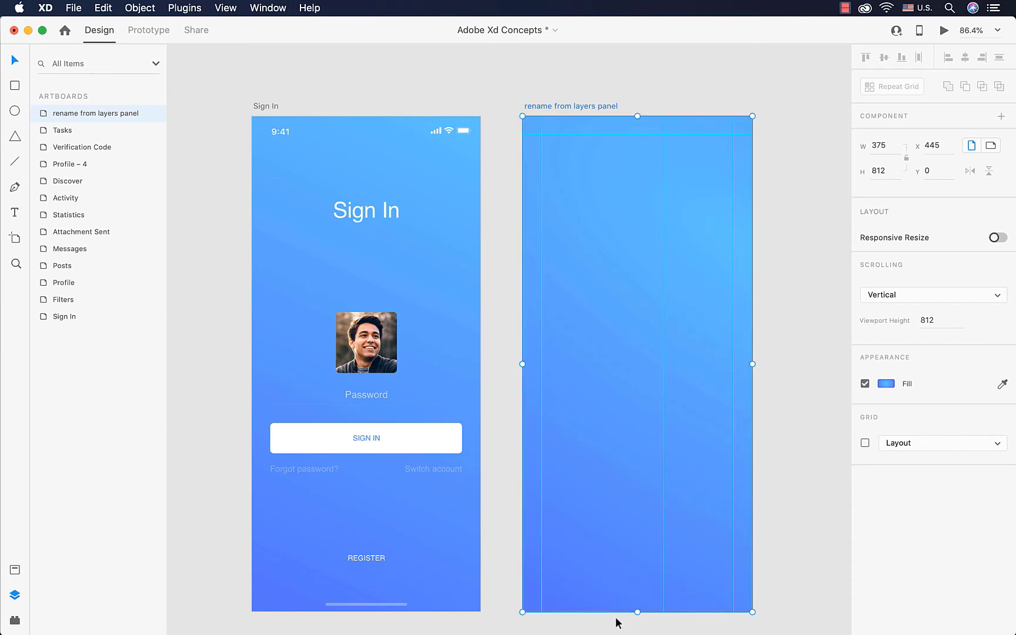
left_click(225, 8)
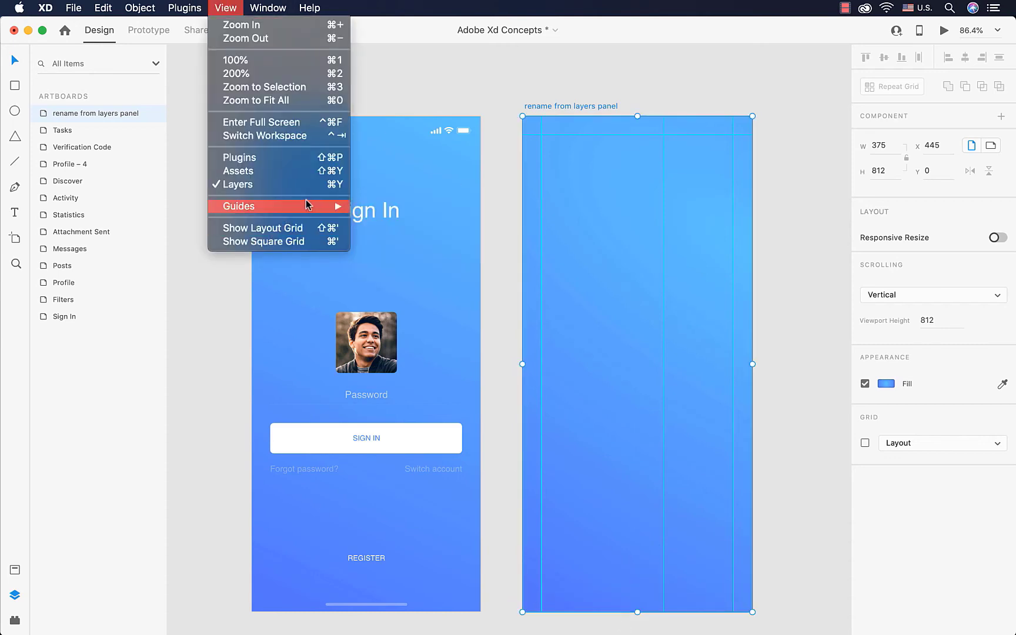
mouse_move(308, 208)
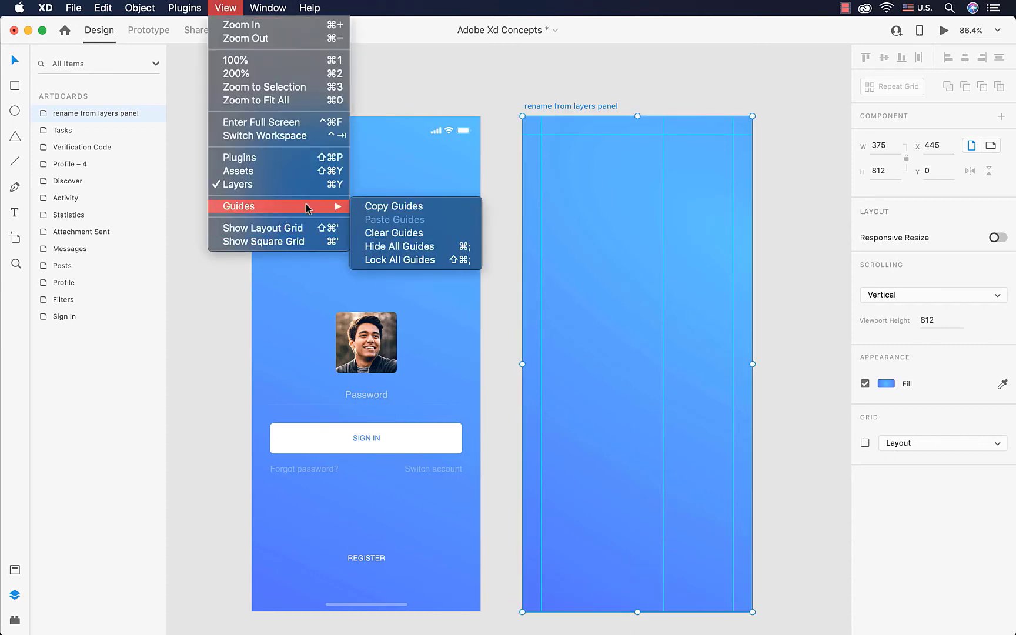
left_click(437, 236)
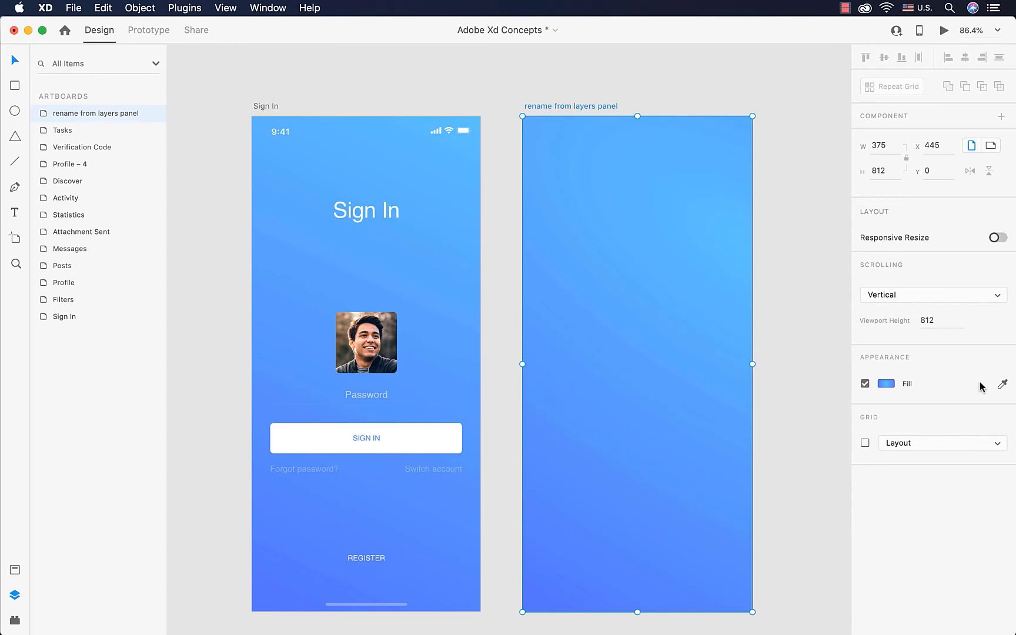
Switch the right artboard's layout to a Square grid with dark lines and square size 63.
left_click(911, 453)
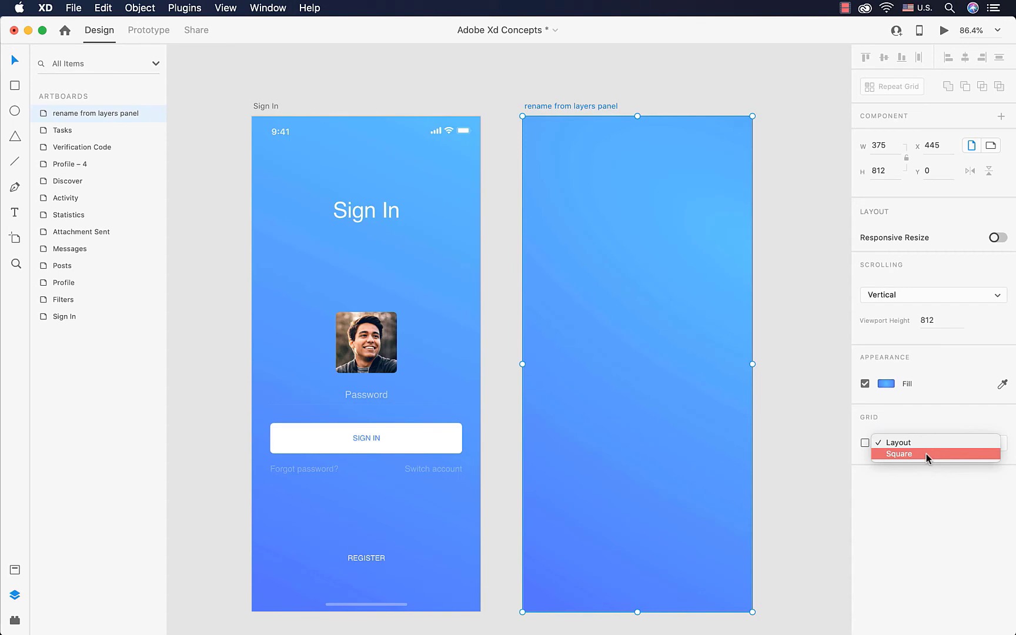
left_click(926, 454)
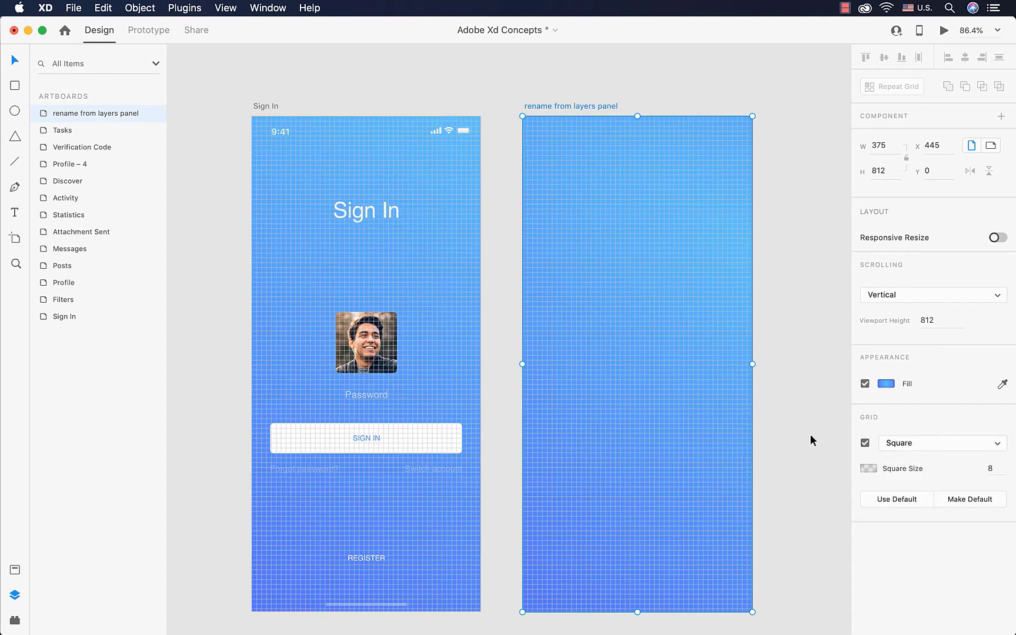
left_click(868, 468)
left_click(730, 481)
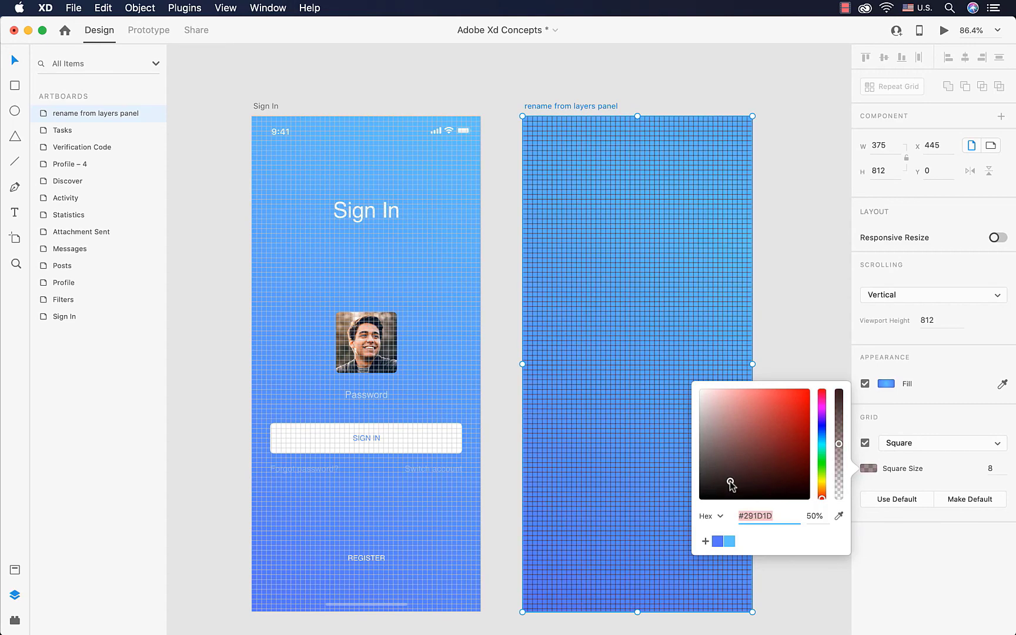
left_click(1000, 468)
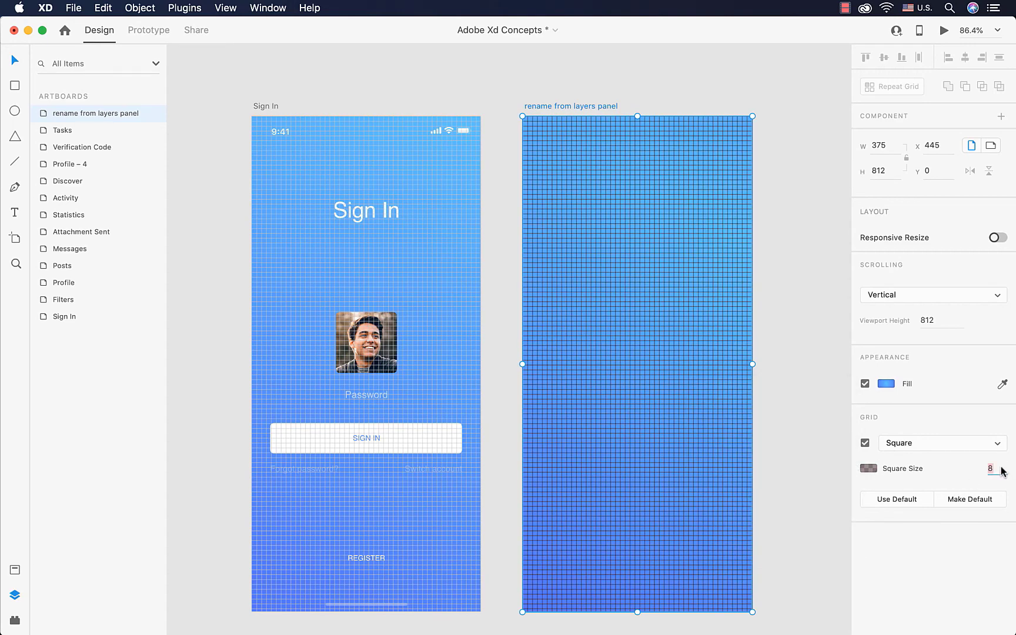
key("Up")
key("Up")
key("Up")
key("Up")
key("Up")
key("Up")
key("Up")
key("Up")
key("Up")
key("Up")
key("Up")
key("Up")
key("Up")
key("Up")
key("Up")
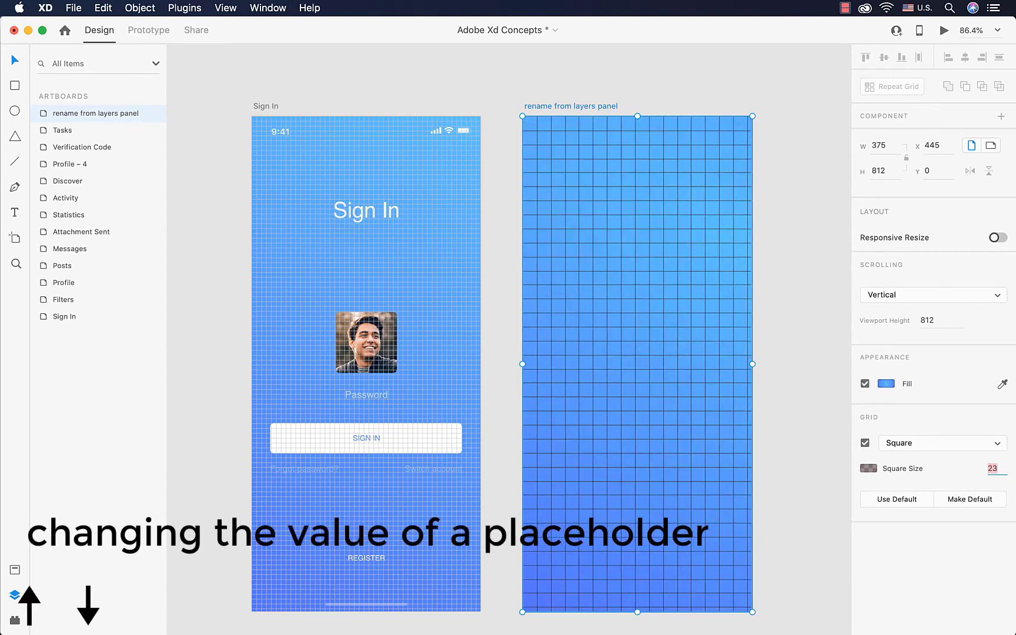
key("Up")
key("Up")
key("Up")
key("Up")
key("Up")
key("Up")
key("Up")
key("Up")
key("Up")
key("Up")
key("Up")
key("Up")
key("Up")
key("Up")
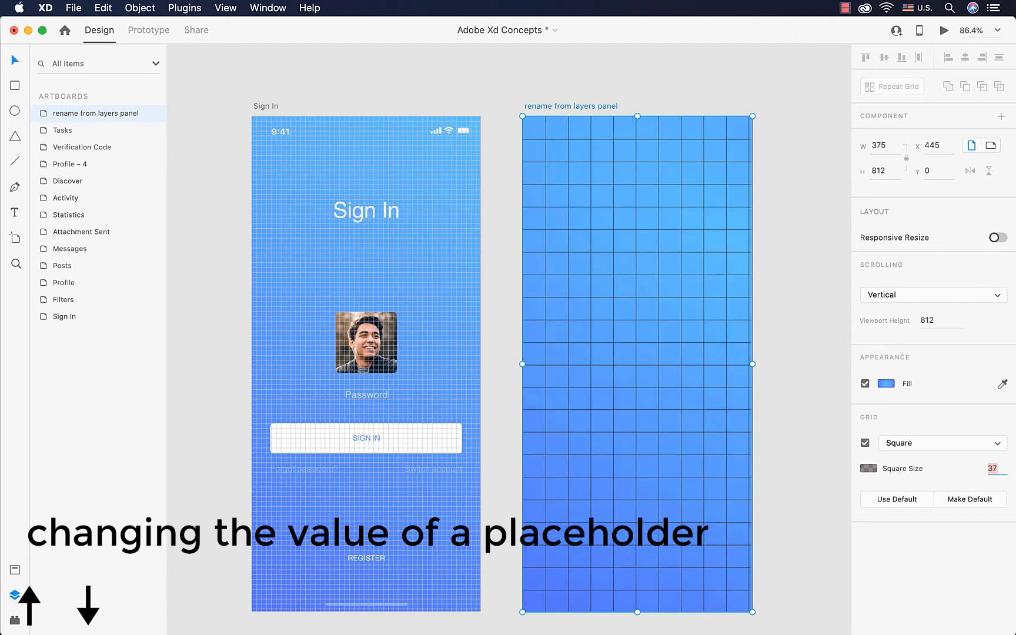
key("Up")
key("Up")
key("Up")
key("Up")
key("Up")
key("Up")
key("Up")
key("Up")
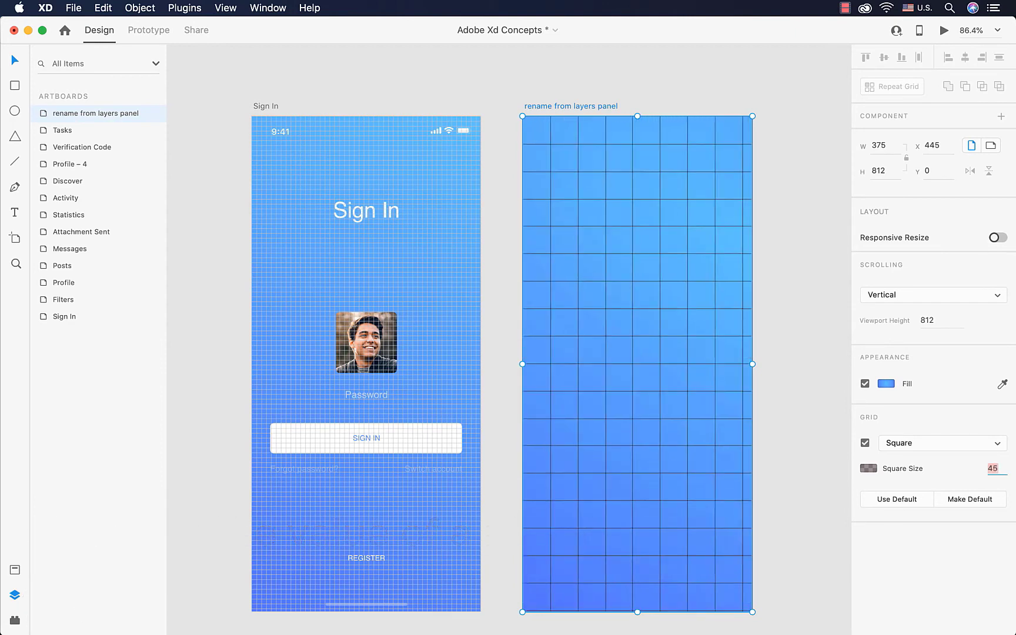
key("Up")
key("Up")
type("63")
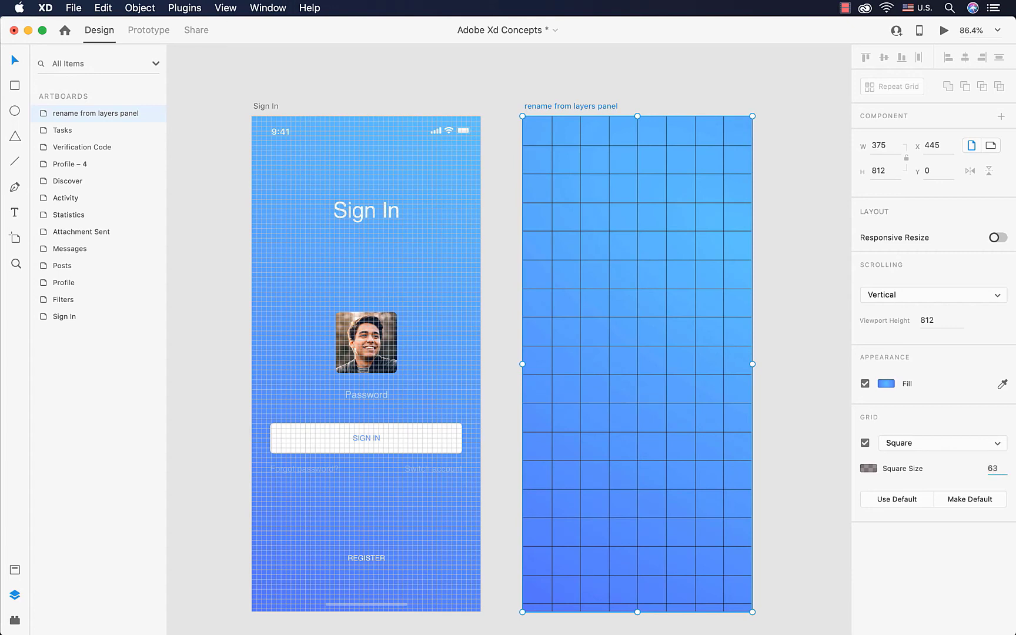
key("Return")
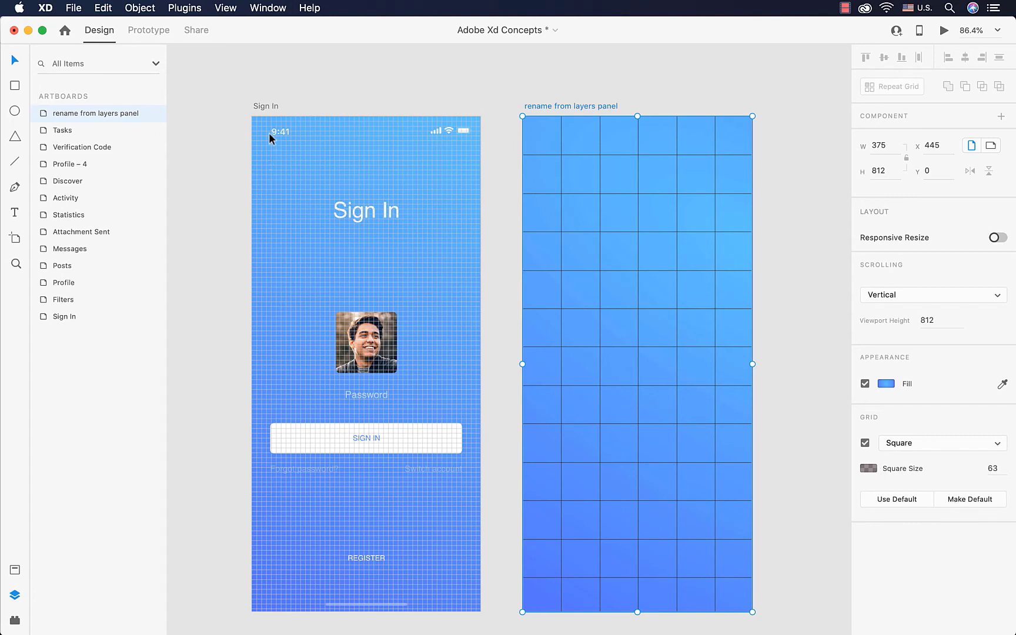
Apply the default dark 63-size square grid to the Sign In artboard.
left_click(265, 108)
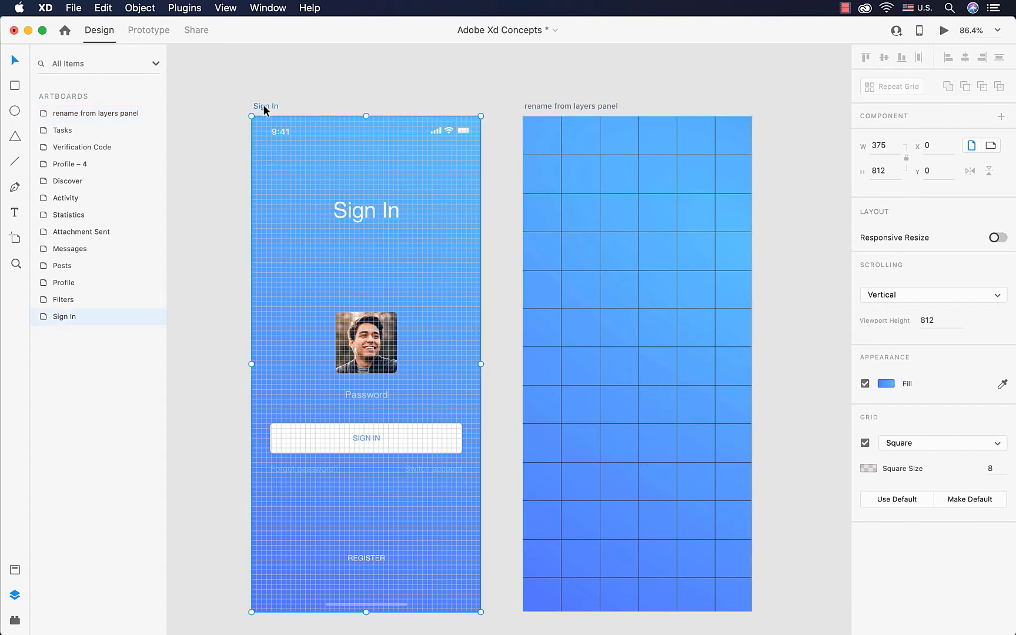
left_click(892, 500)
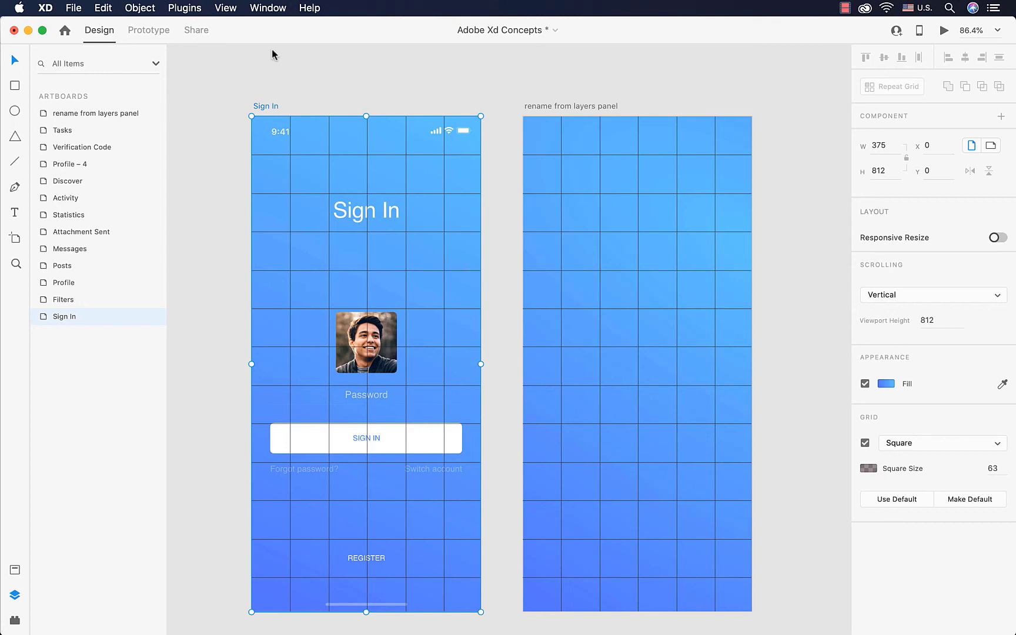
left_click(227, 9)
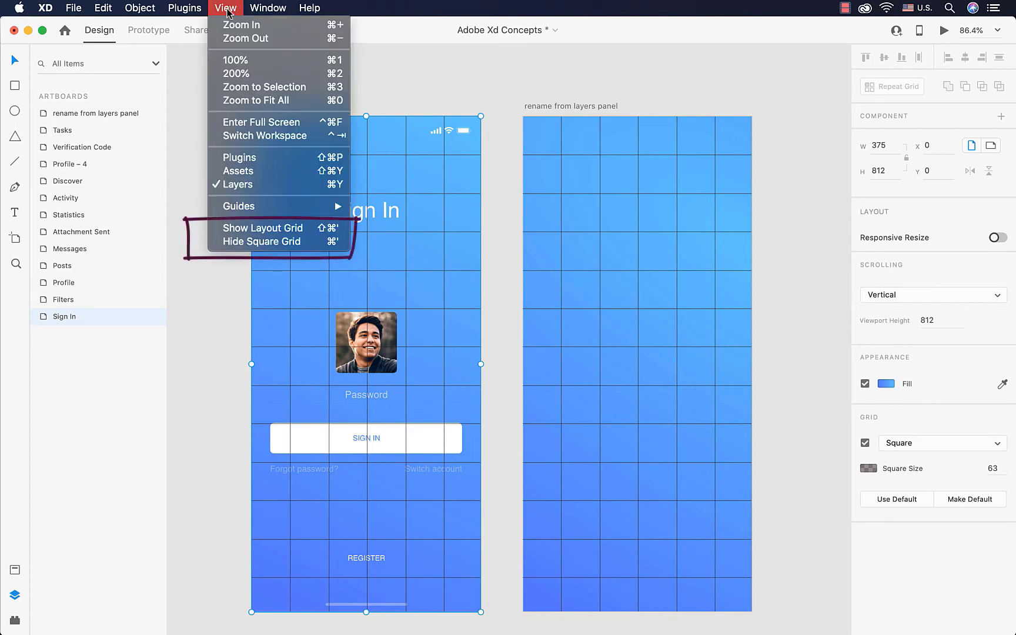
left_click(316, 229)
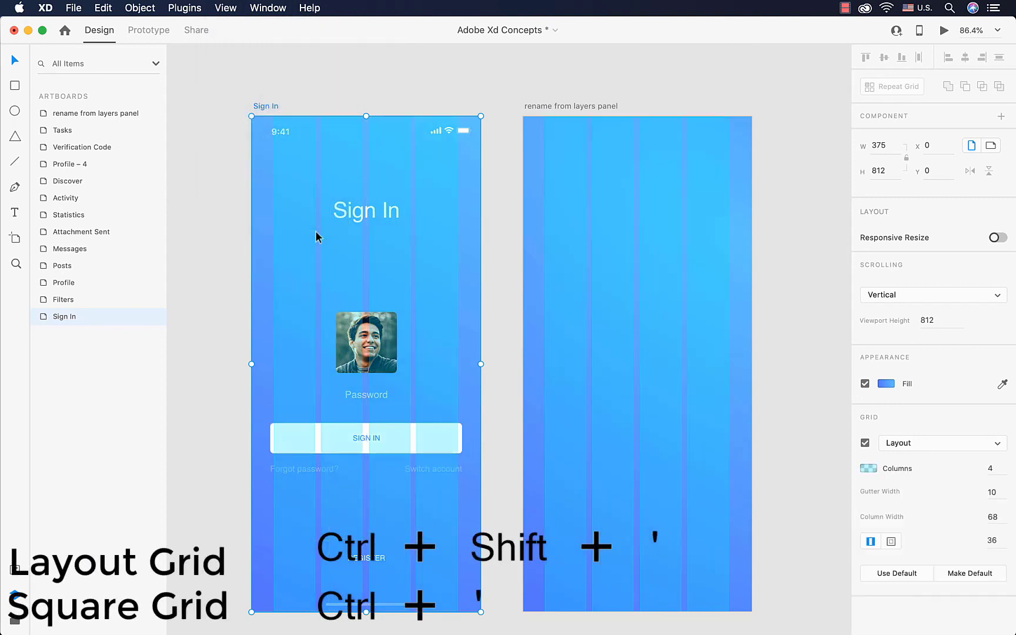
left_click(229, 9)
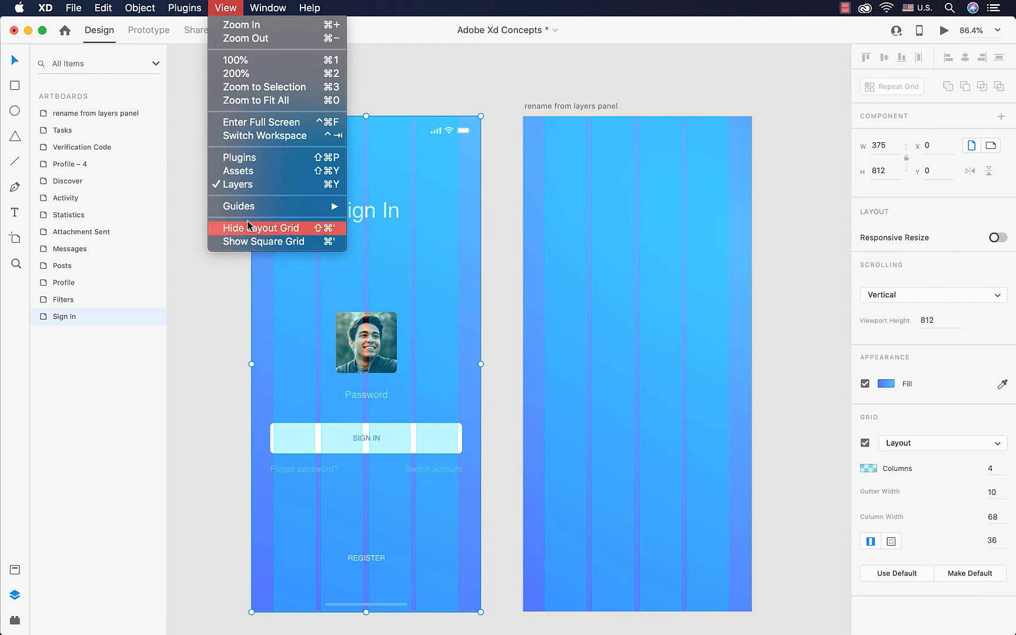
left_click(253, 244)
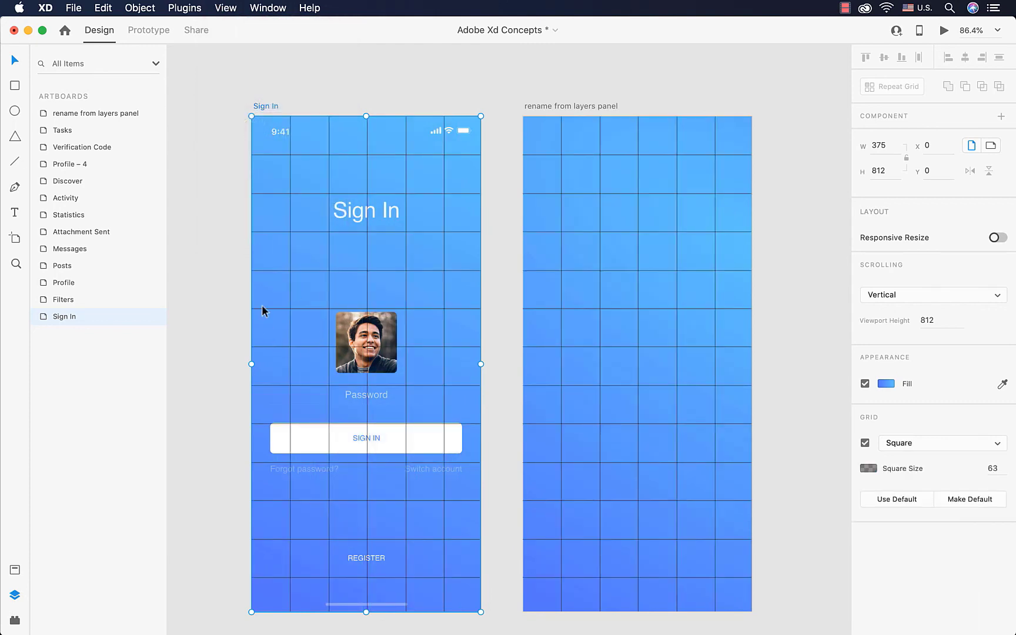